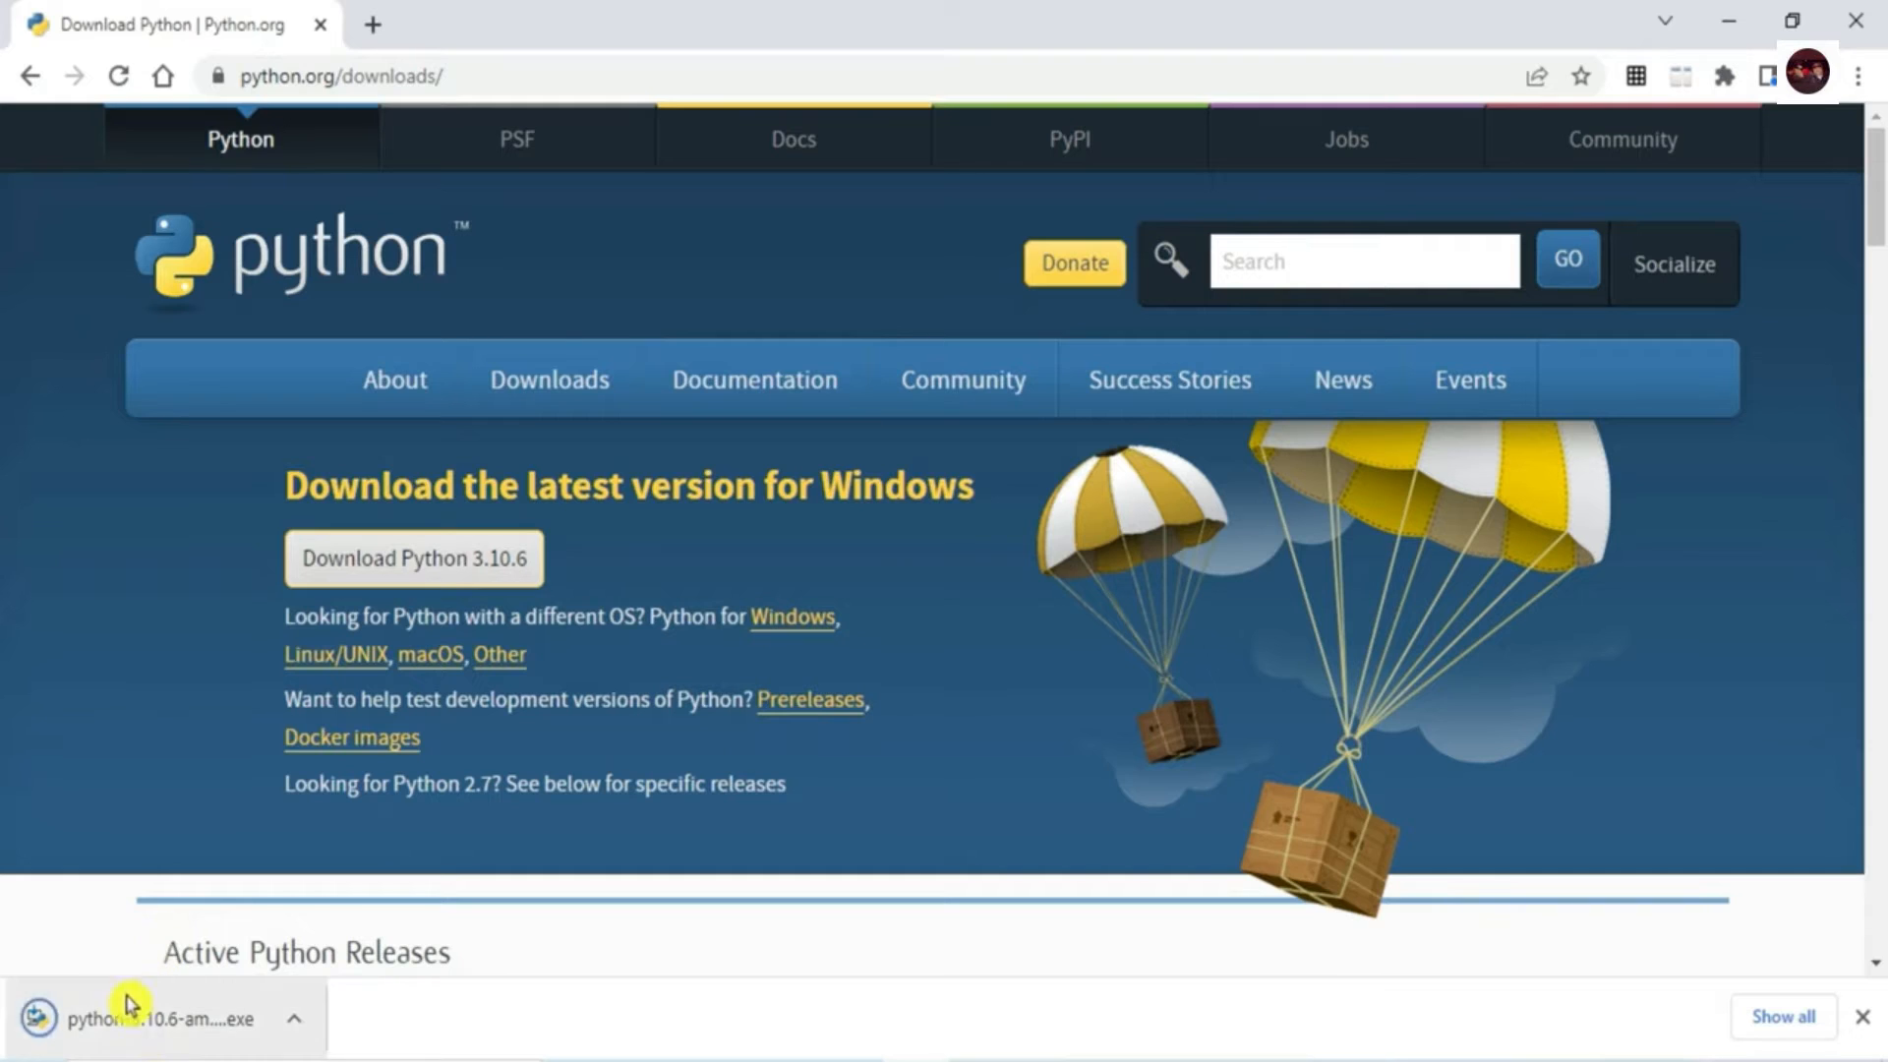
# Launch the downloaded python-3.10.6-amd64.exe installer, minimize the browser and allow the file to run
pyautogui.click(218, 1022)
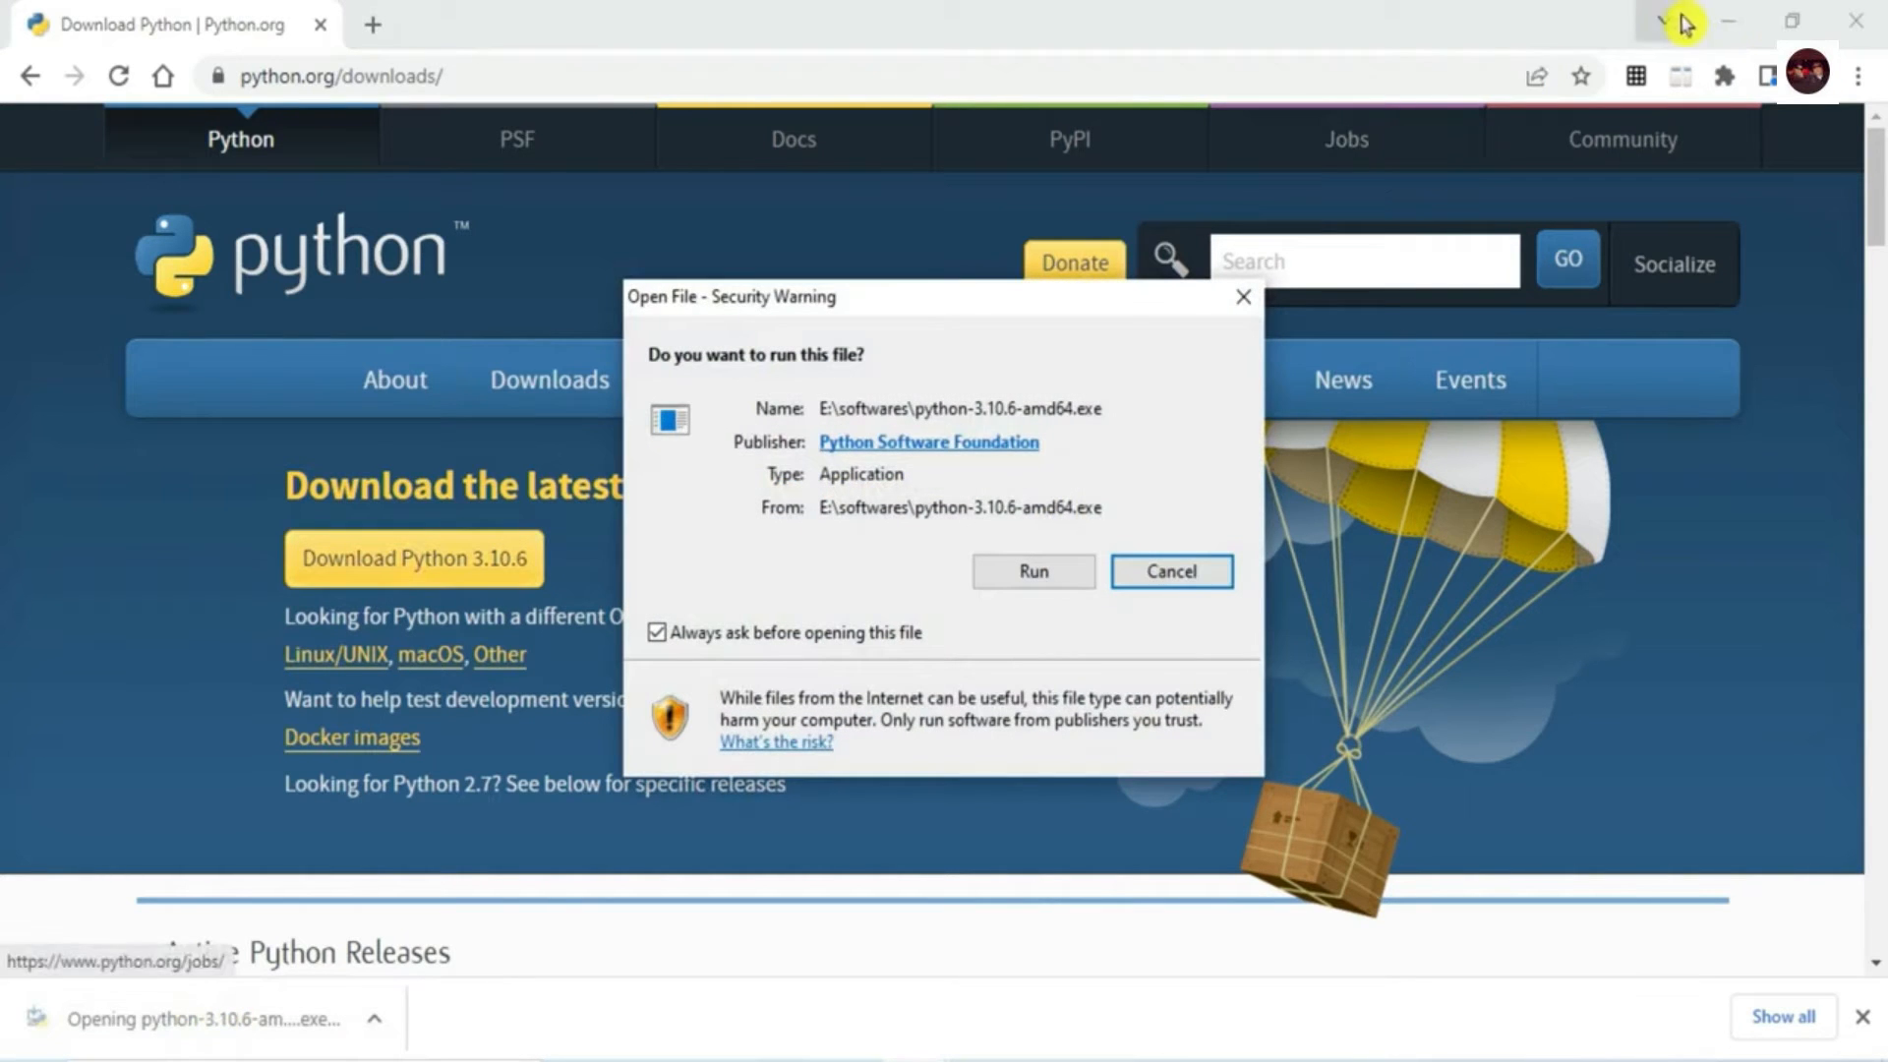
pyautogui.click(1728, 21)
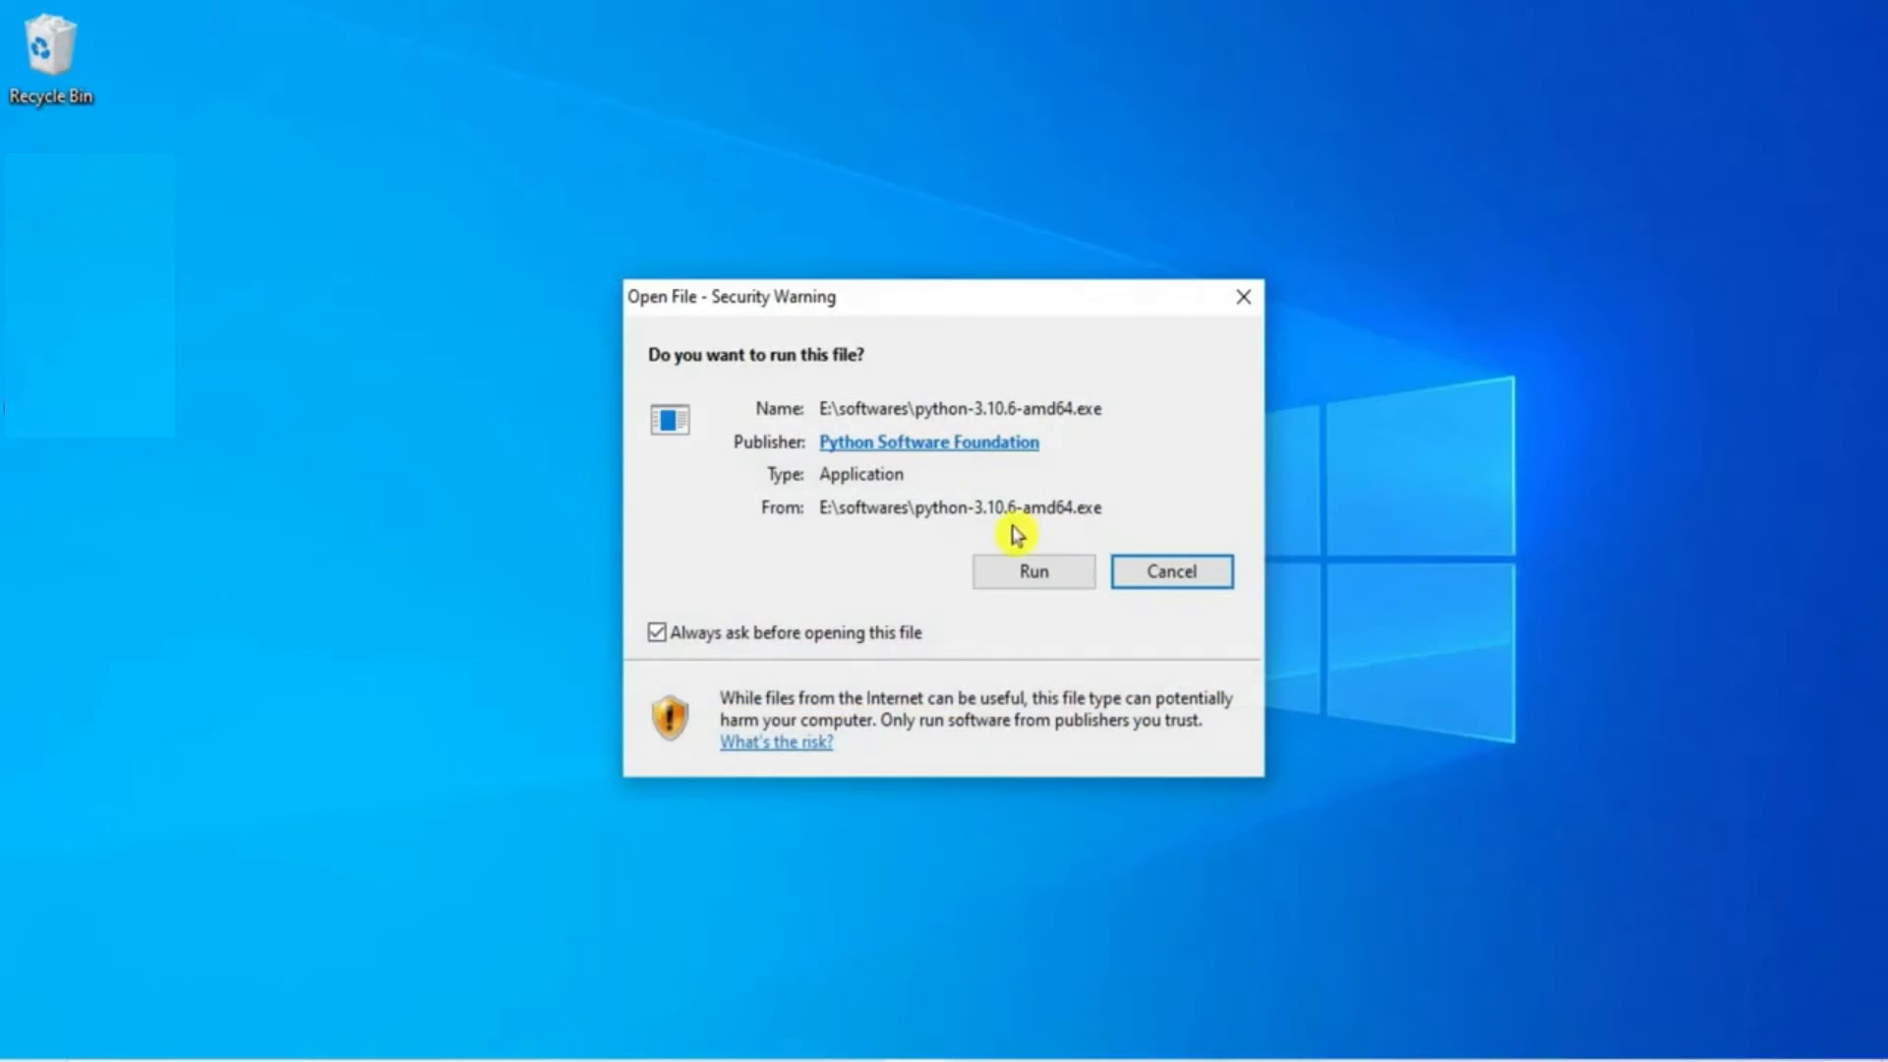
pyautogui.click(1028, 577)
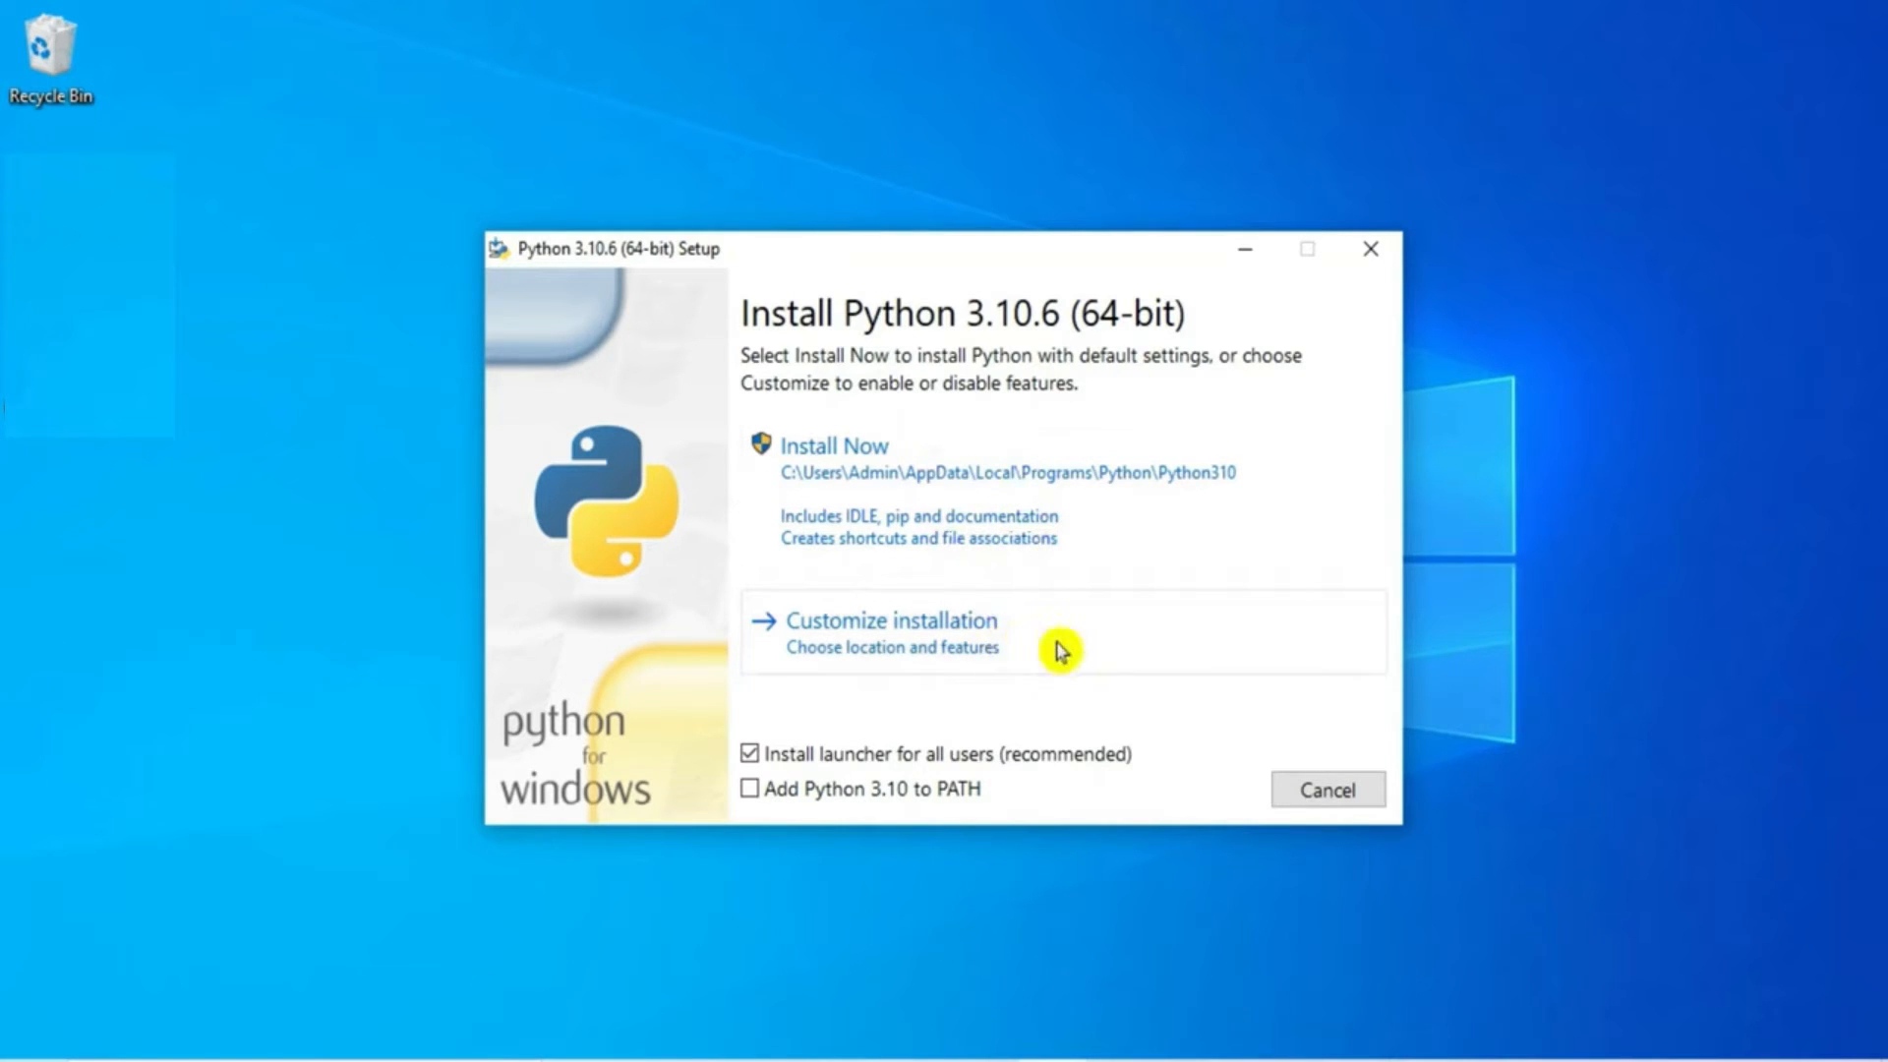
# Enable adding Python 3.10 to PATH and choose a customized installation, accepting the default optional features
pyautogui.click(751, 794)
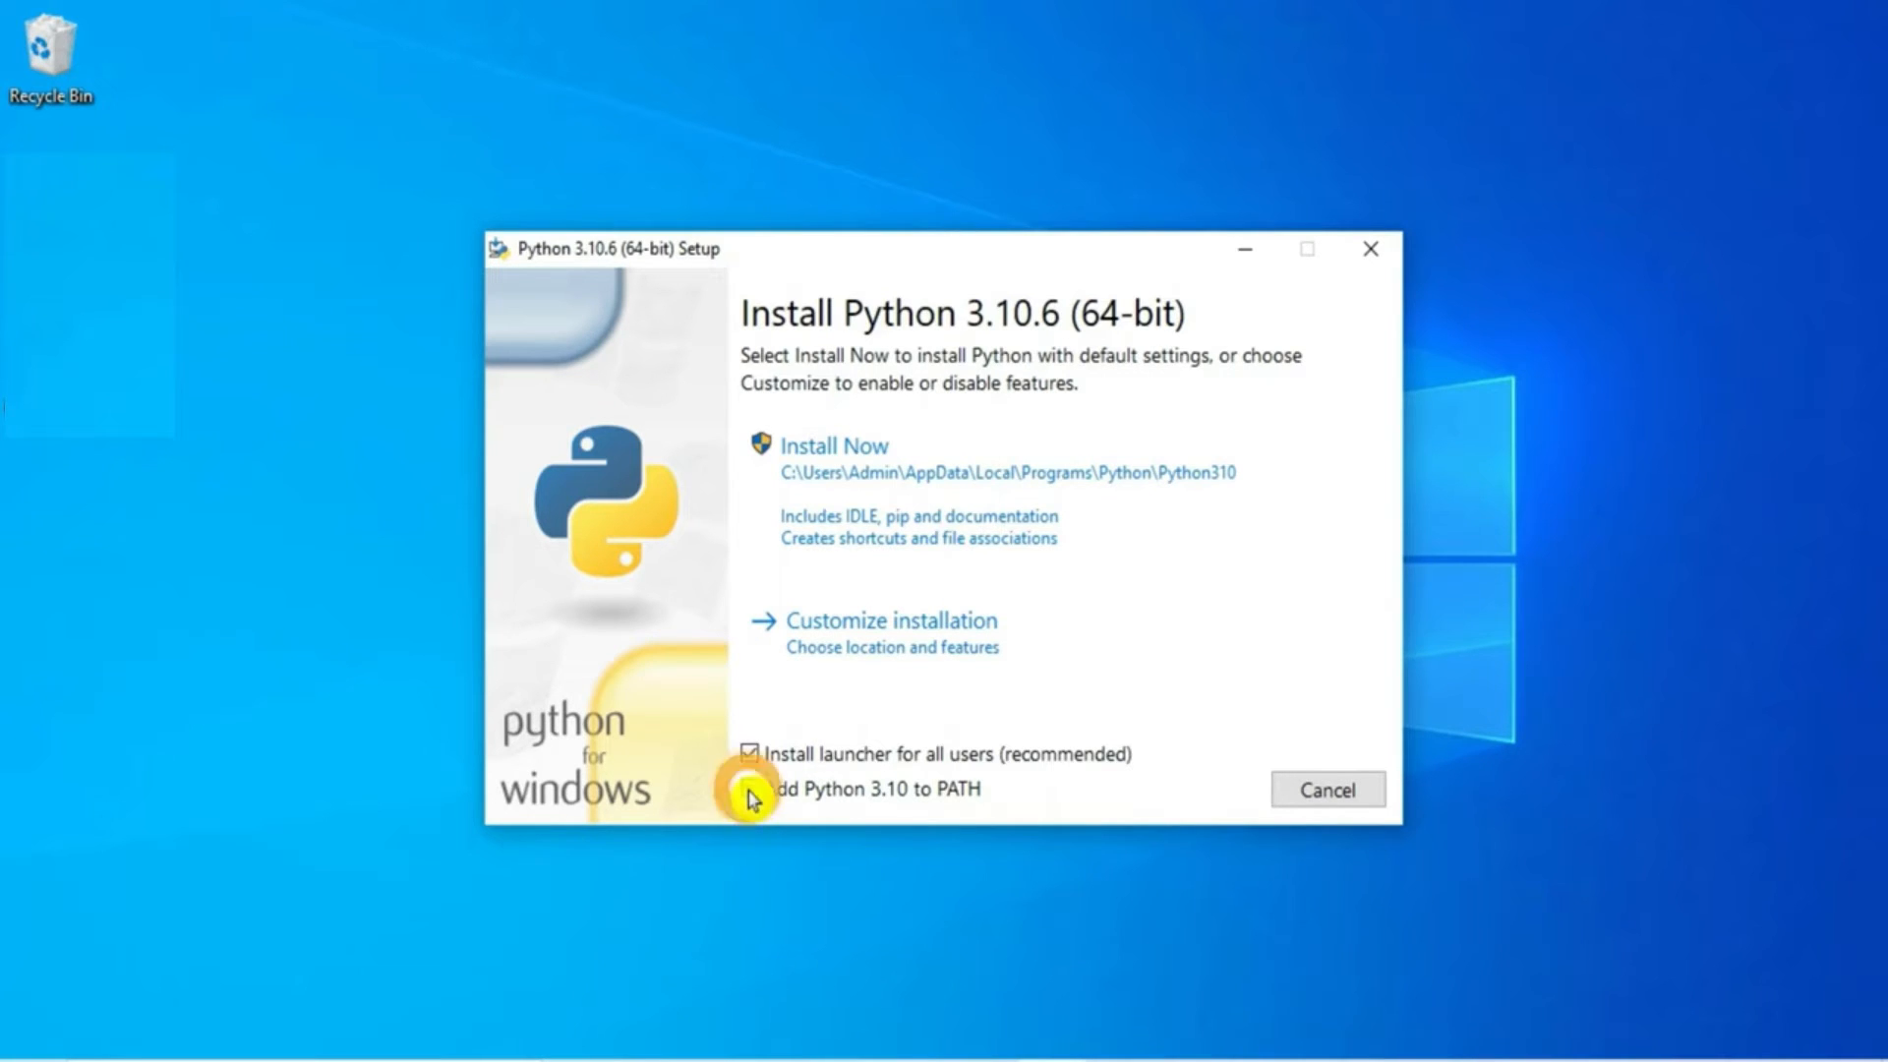
pyautogui.click(922, 644)
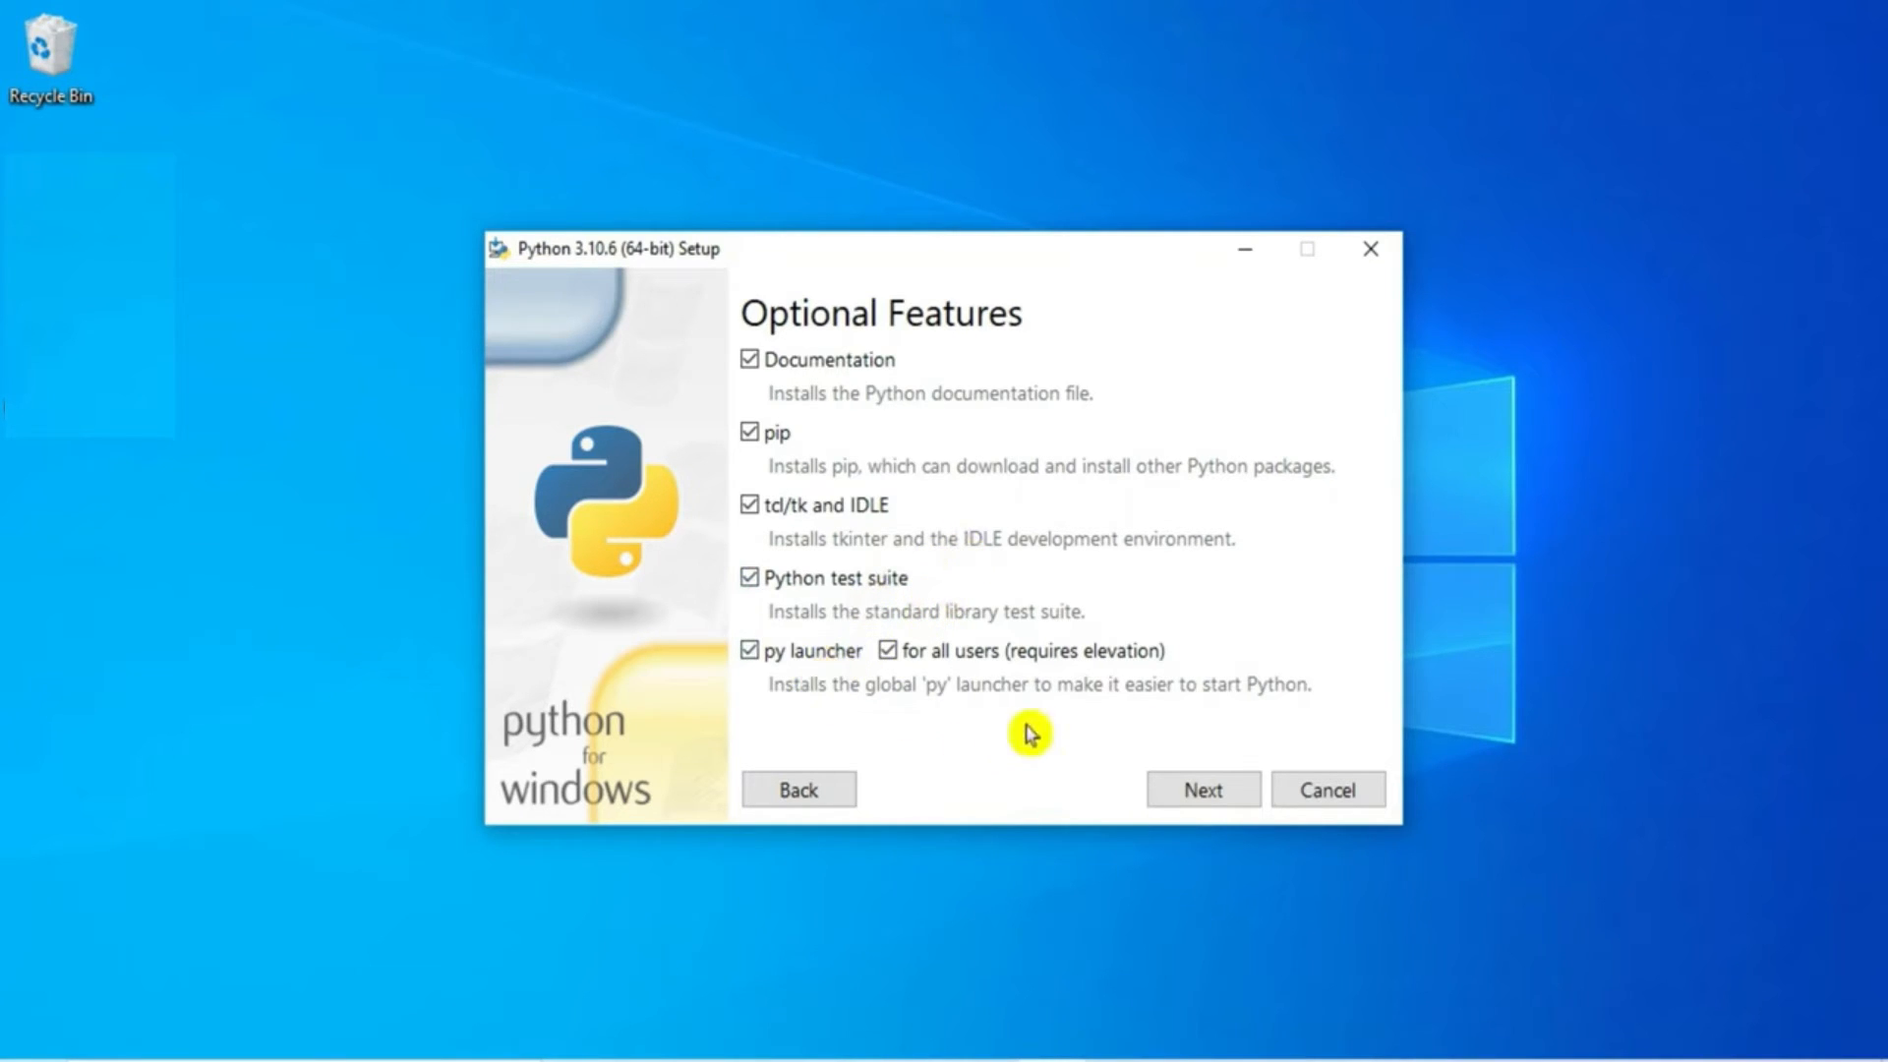
pyautogui.click(1196, 791)
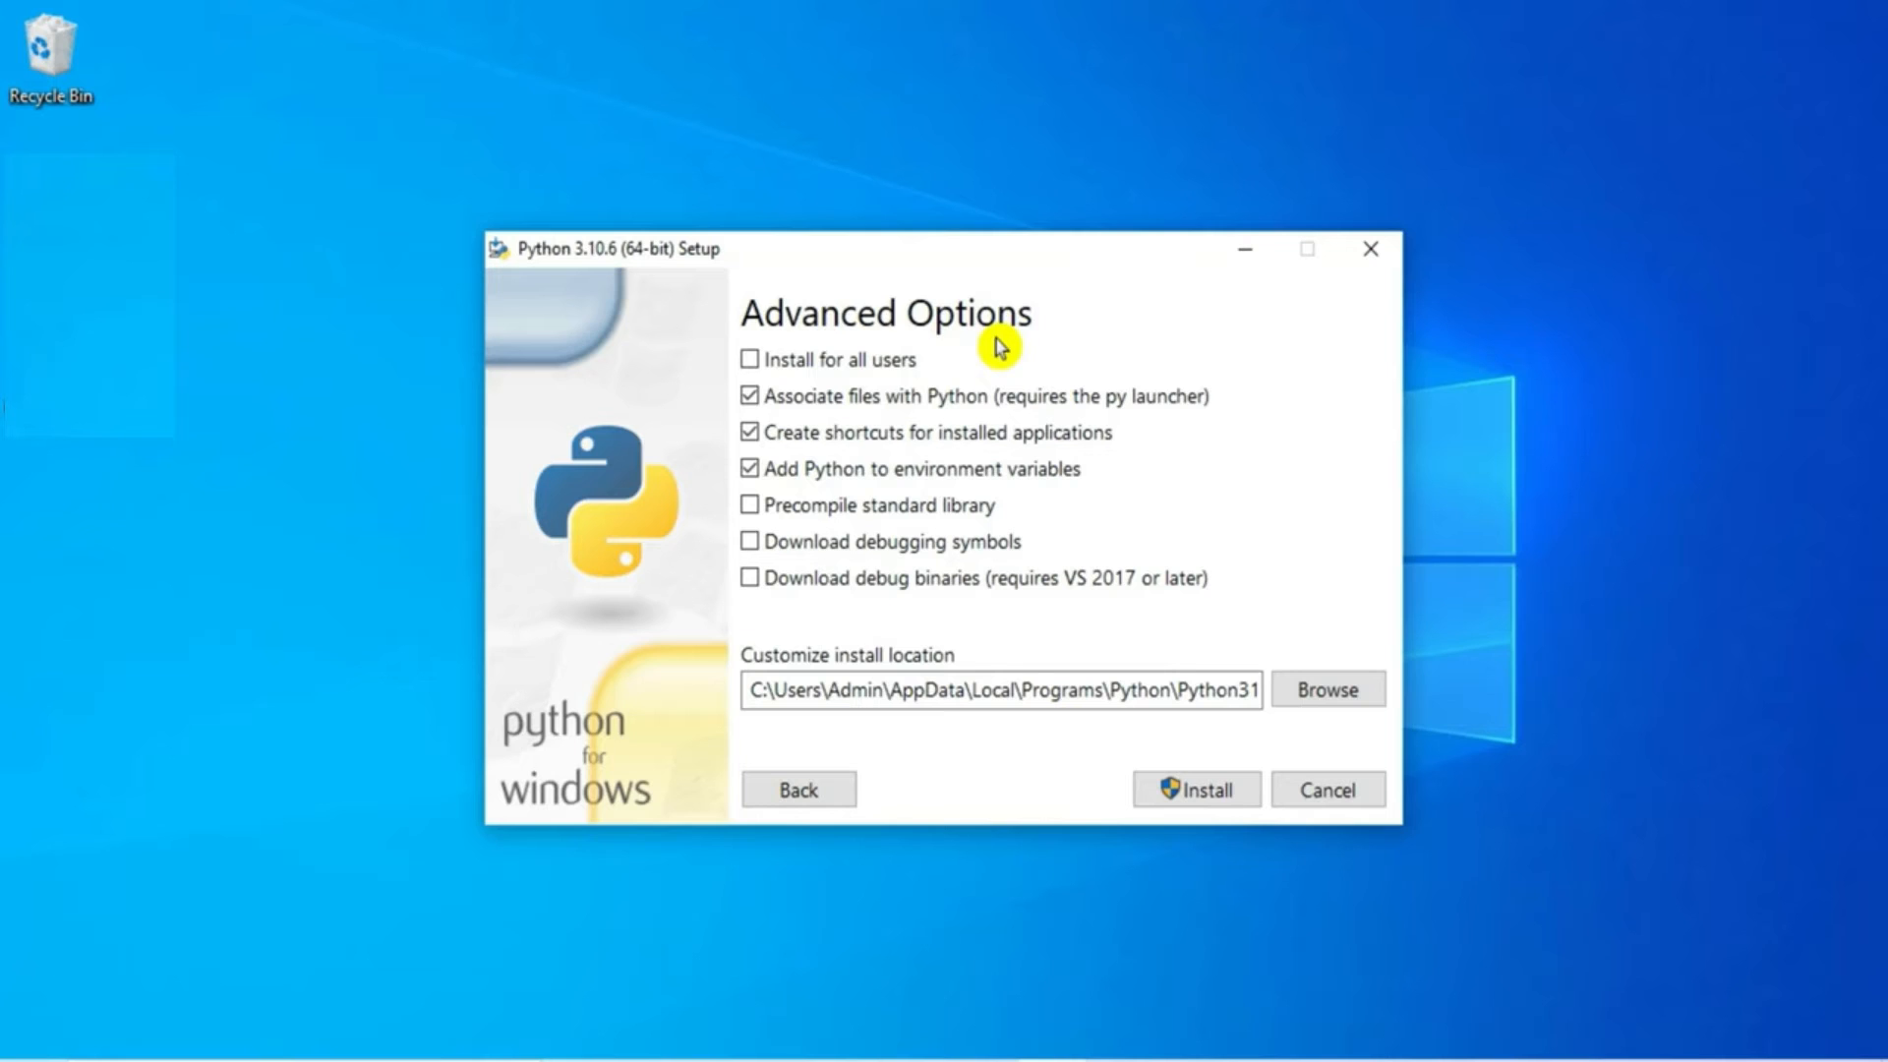
# Install Python for all users, approve the system permission request and close the finished setup
pyautogui.click(749, 364)
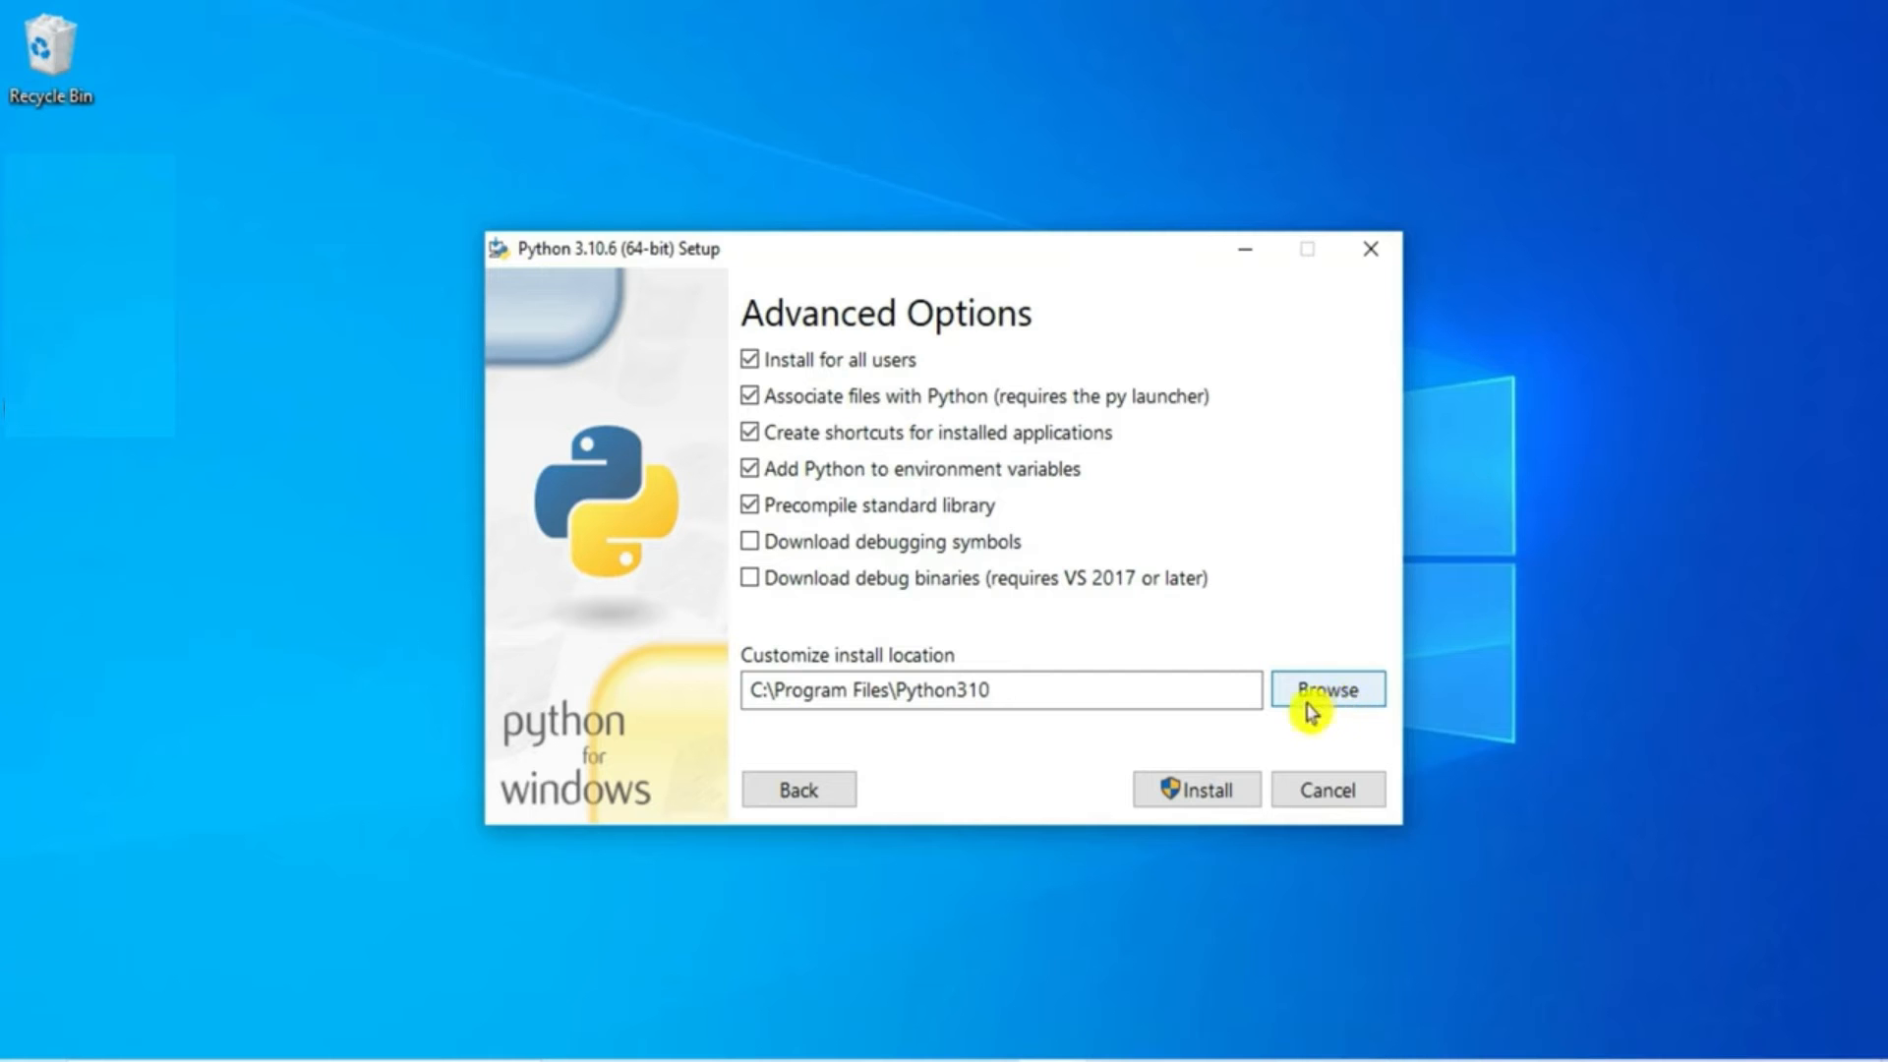
pyautogui.click(1196, 792)
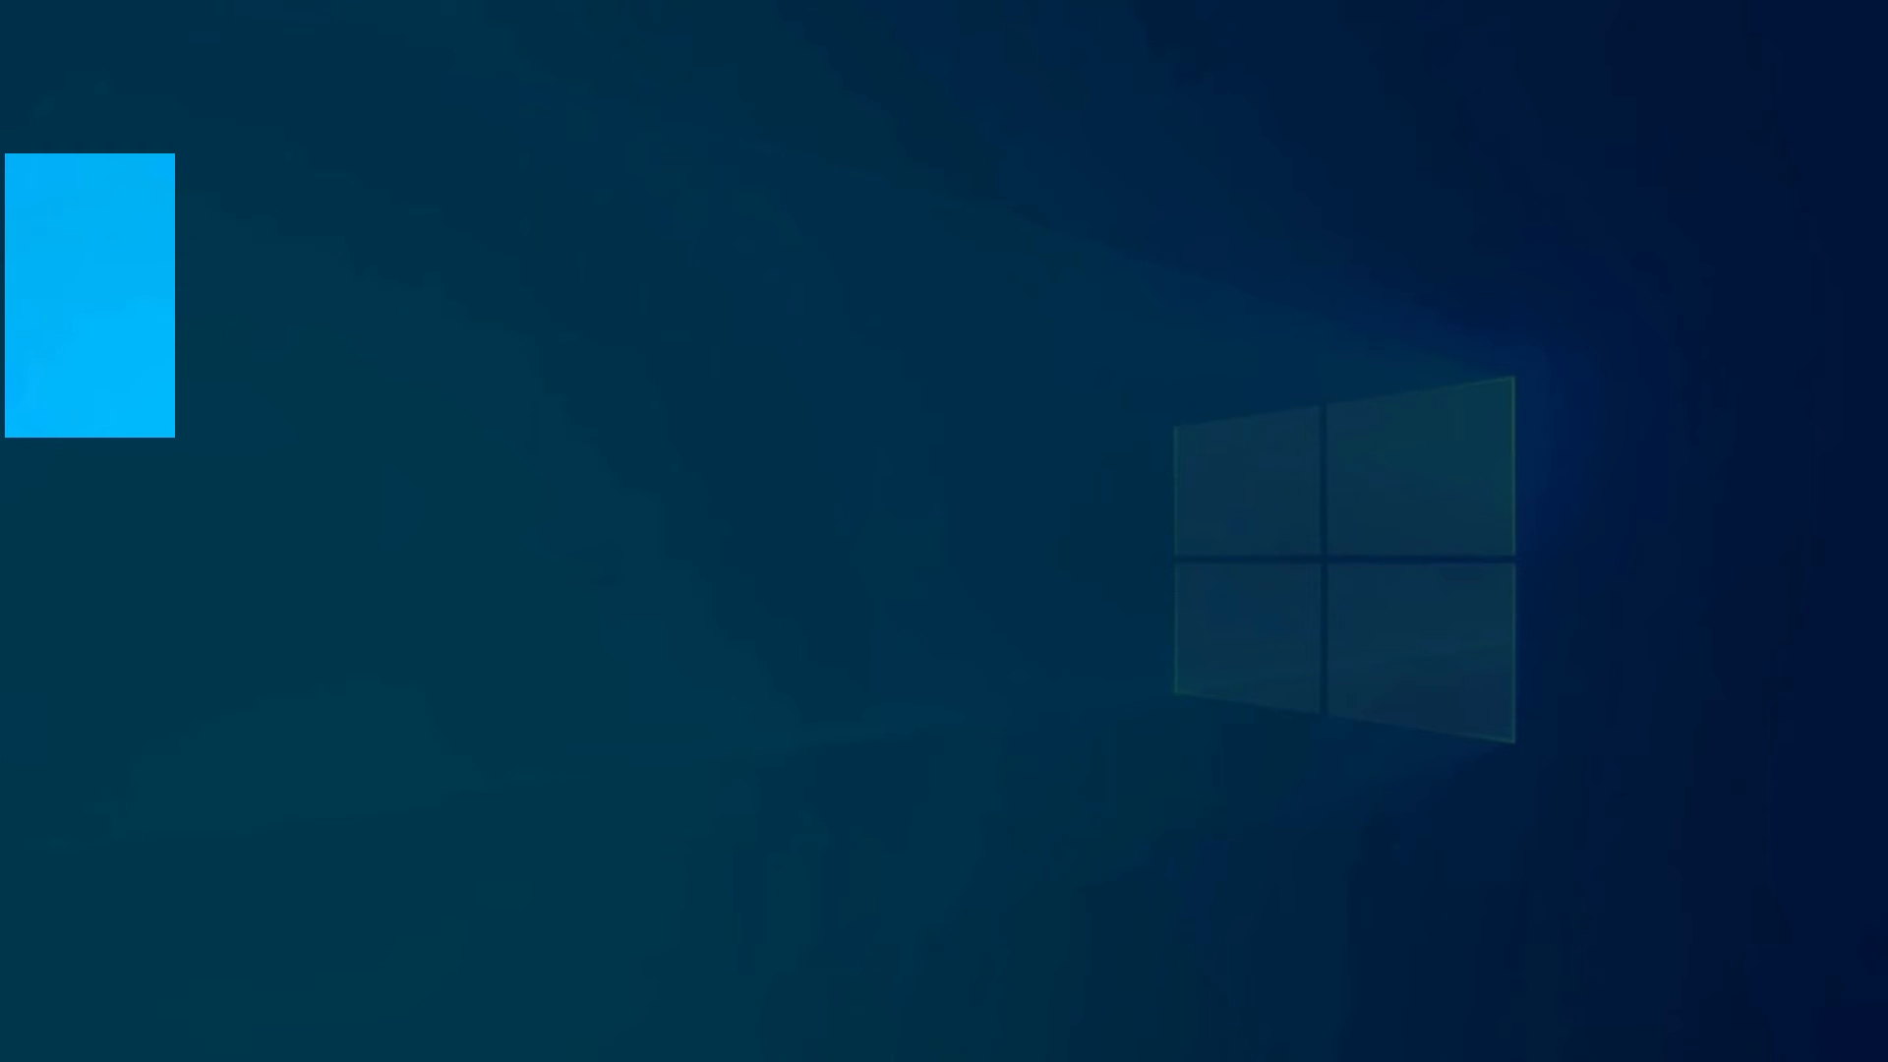
pyautogui.click(848, 748)
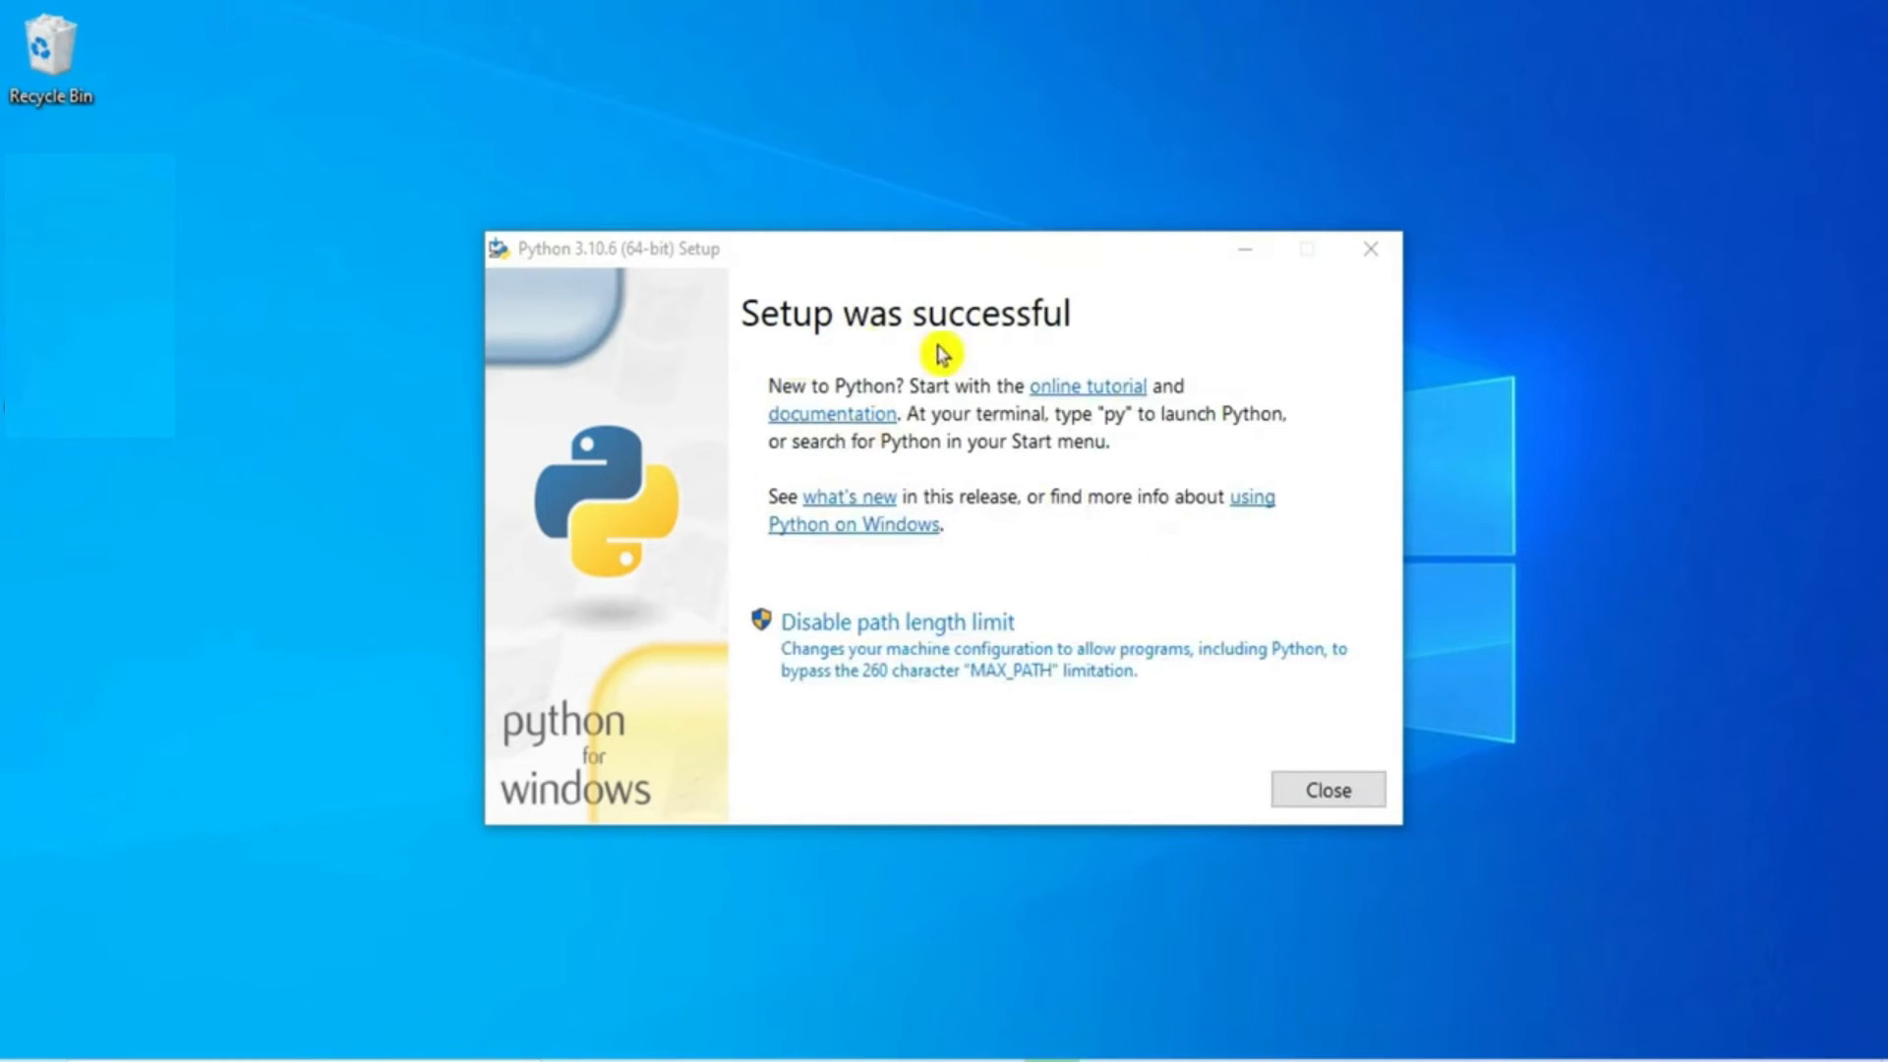
pyautogui.click(1315, 792)
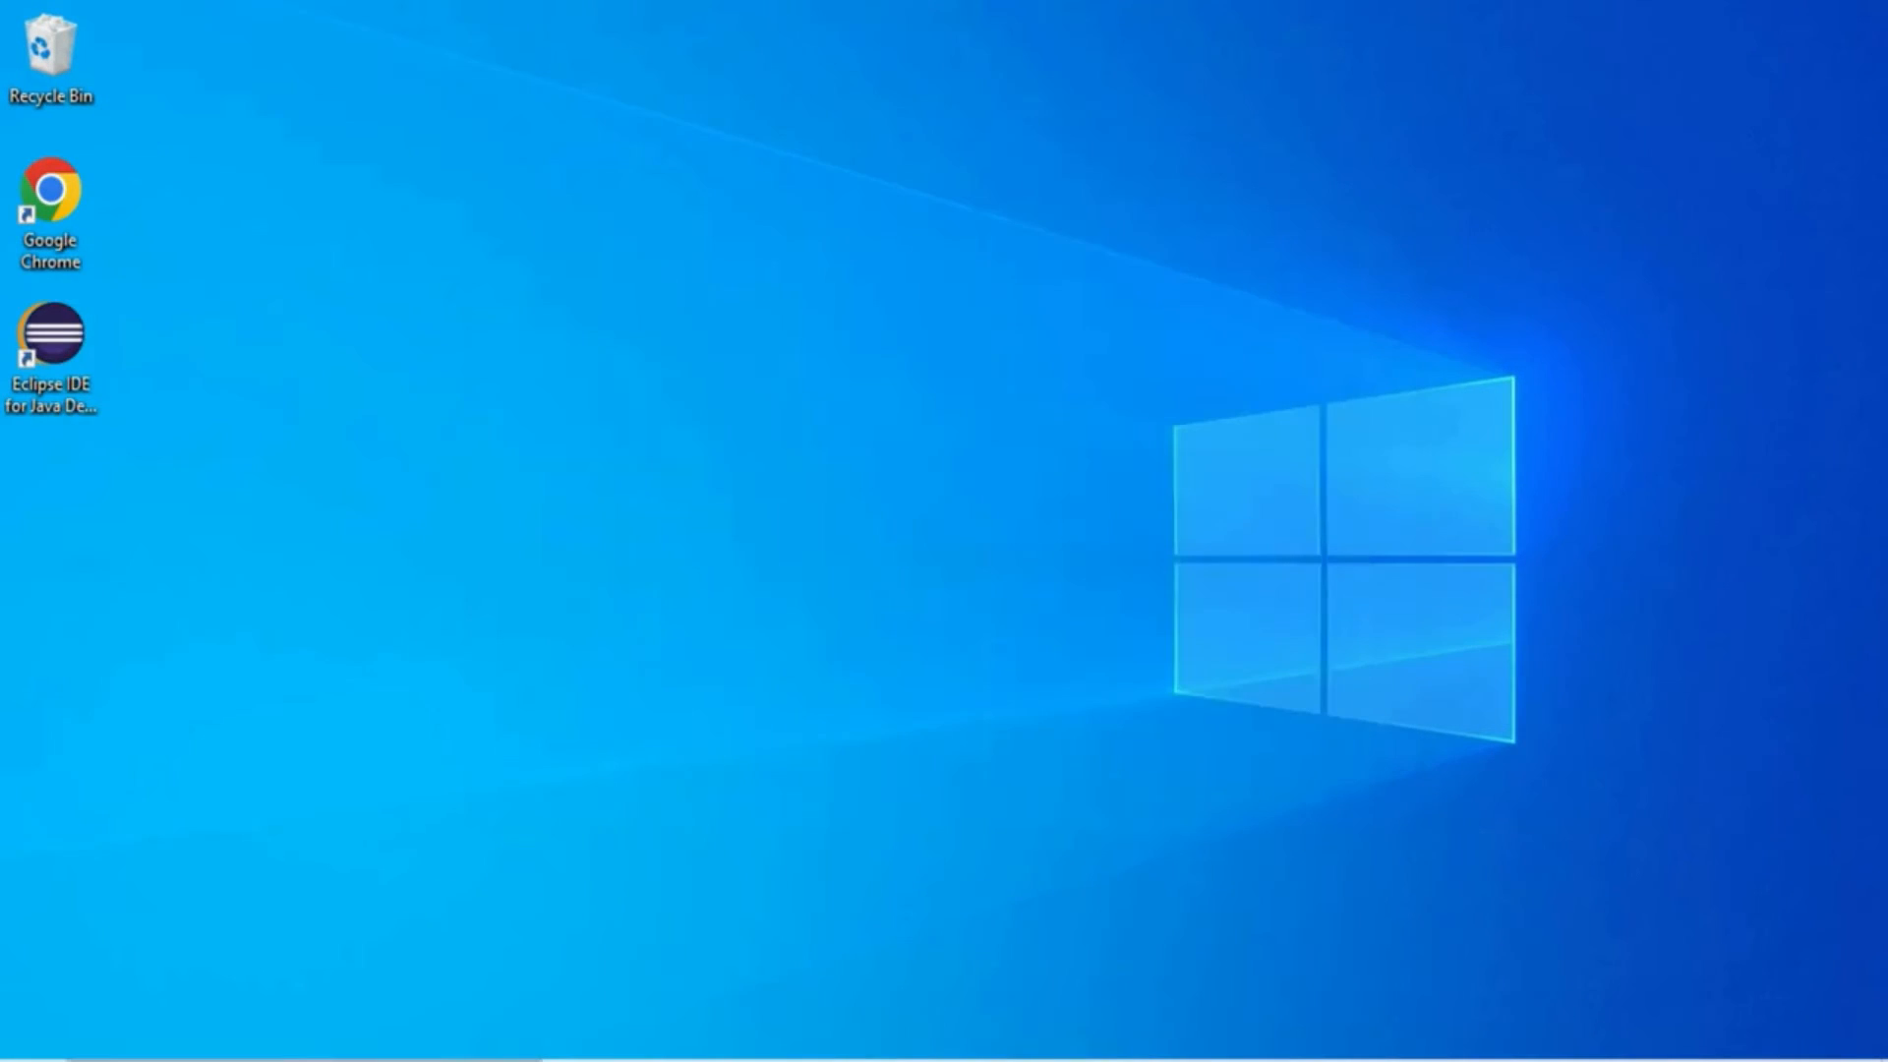
# Open Command Prompt, check the installed version with python --version, and enlarge the text and window
pyautogui.press('super')
pyautogui.write('cmd')
pyautogui.press('Return')
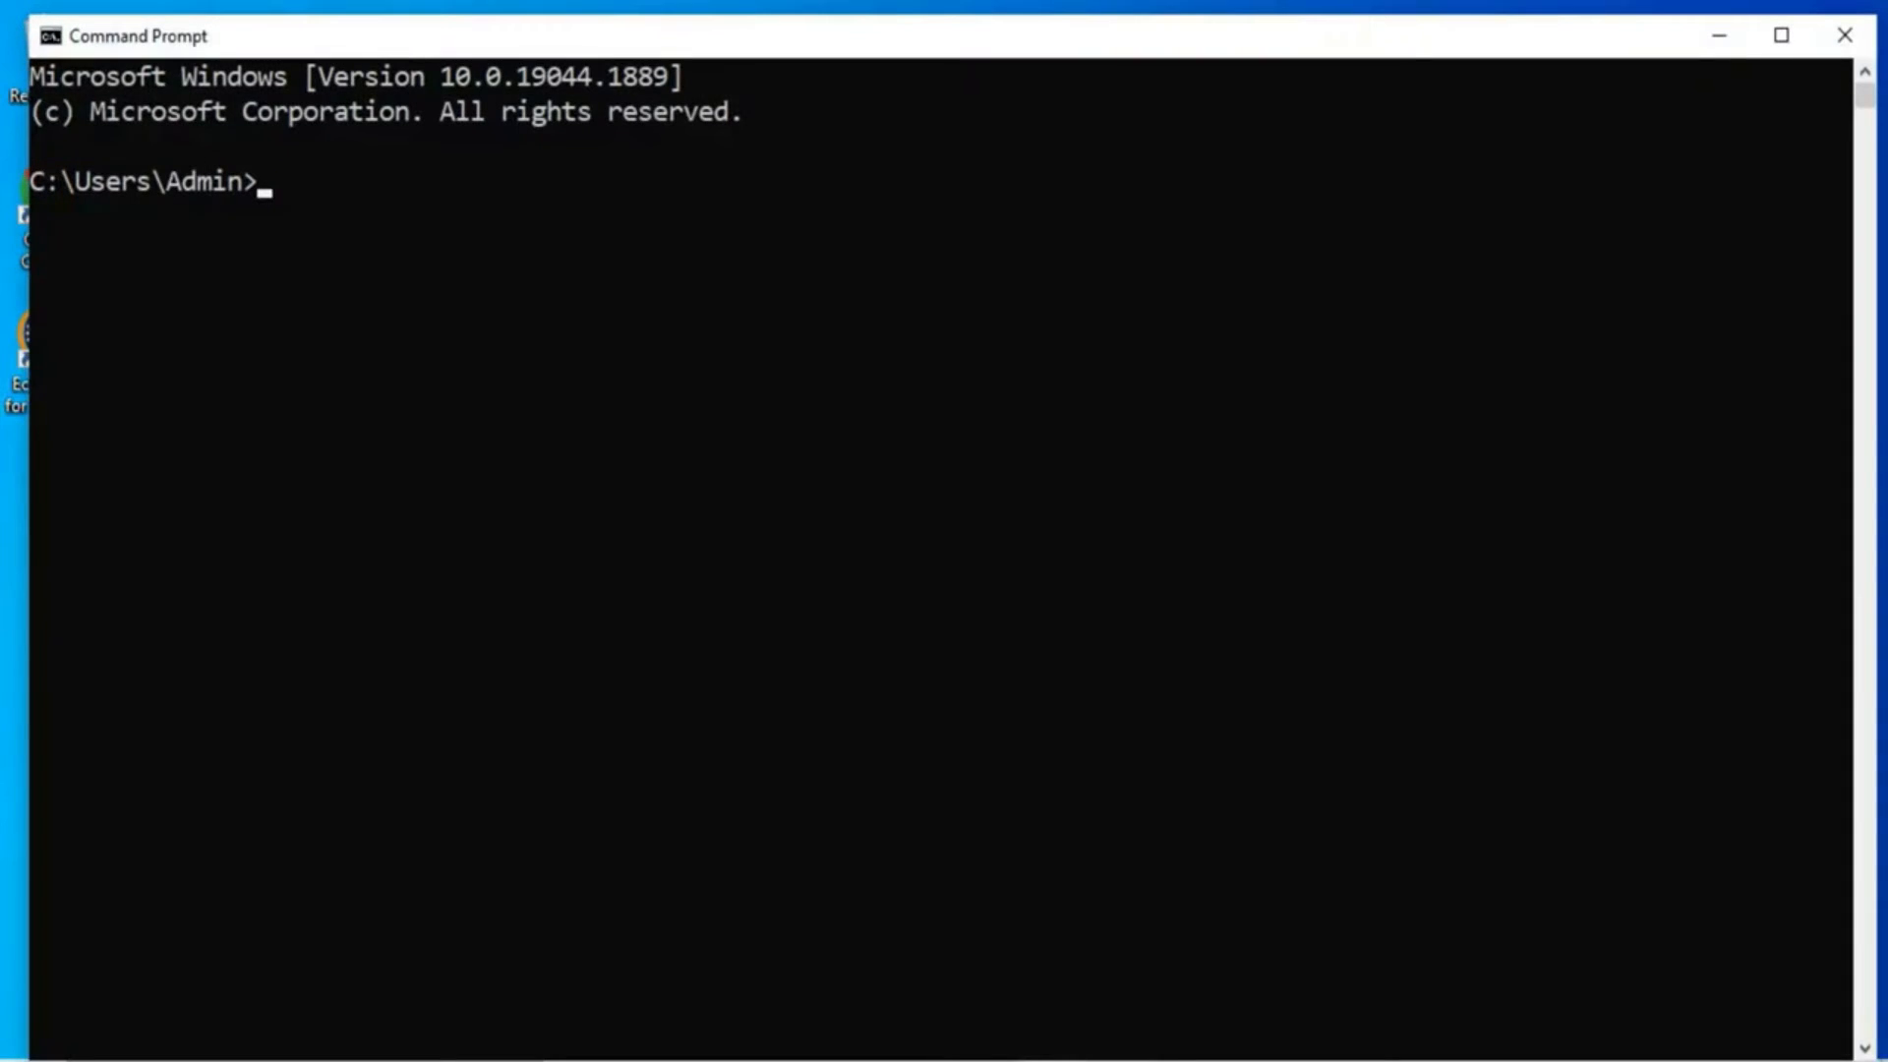
pyautogui.write('python --version')
pyautogui.press('Return')
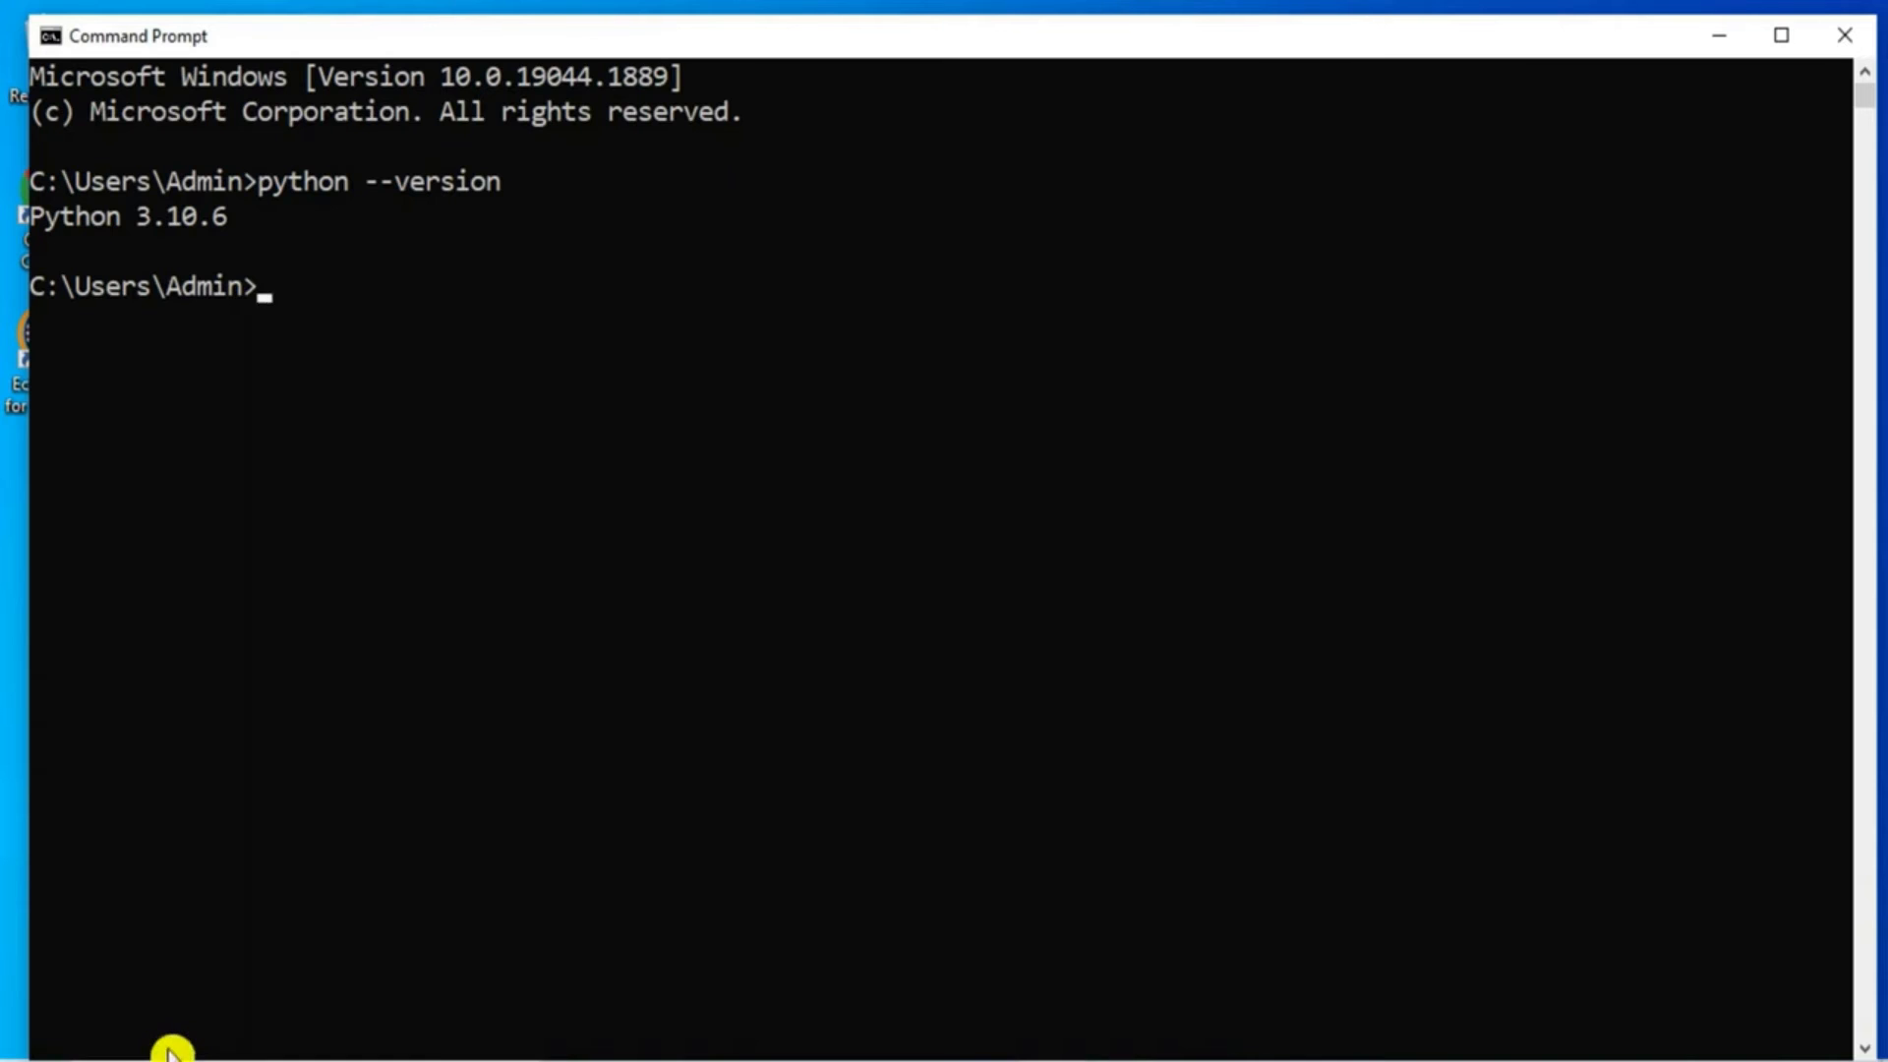
pyautogui.keyDown('ctrl'); pyautogui.scroll(5, 172, 1051); pyautogui.keyUp('ctrl')
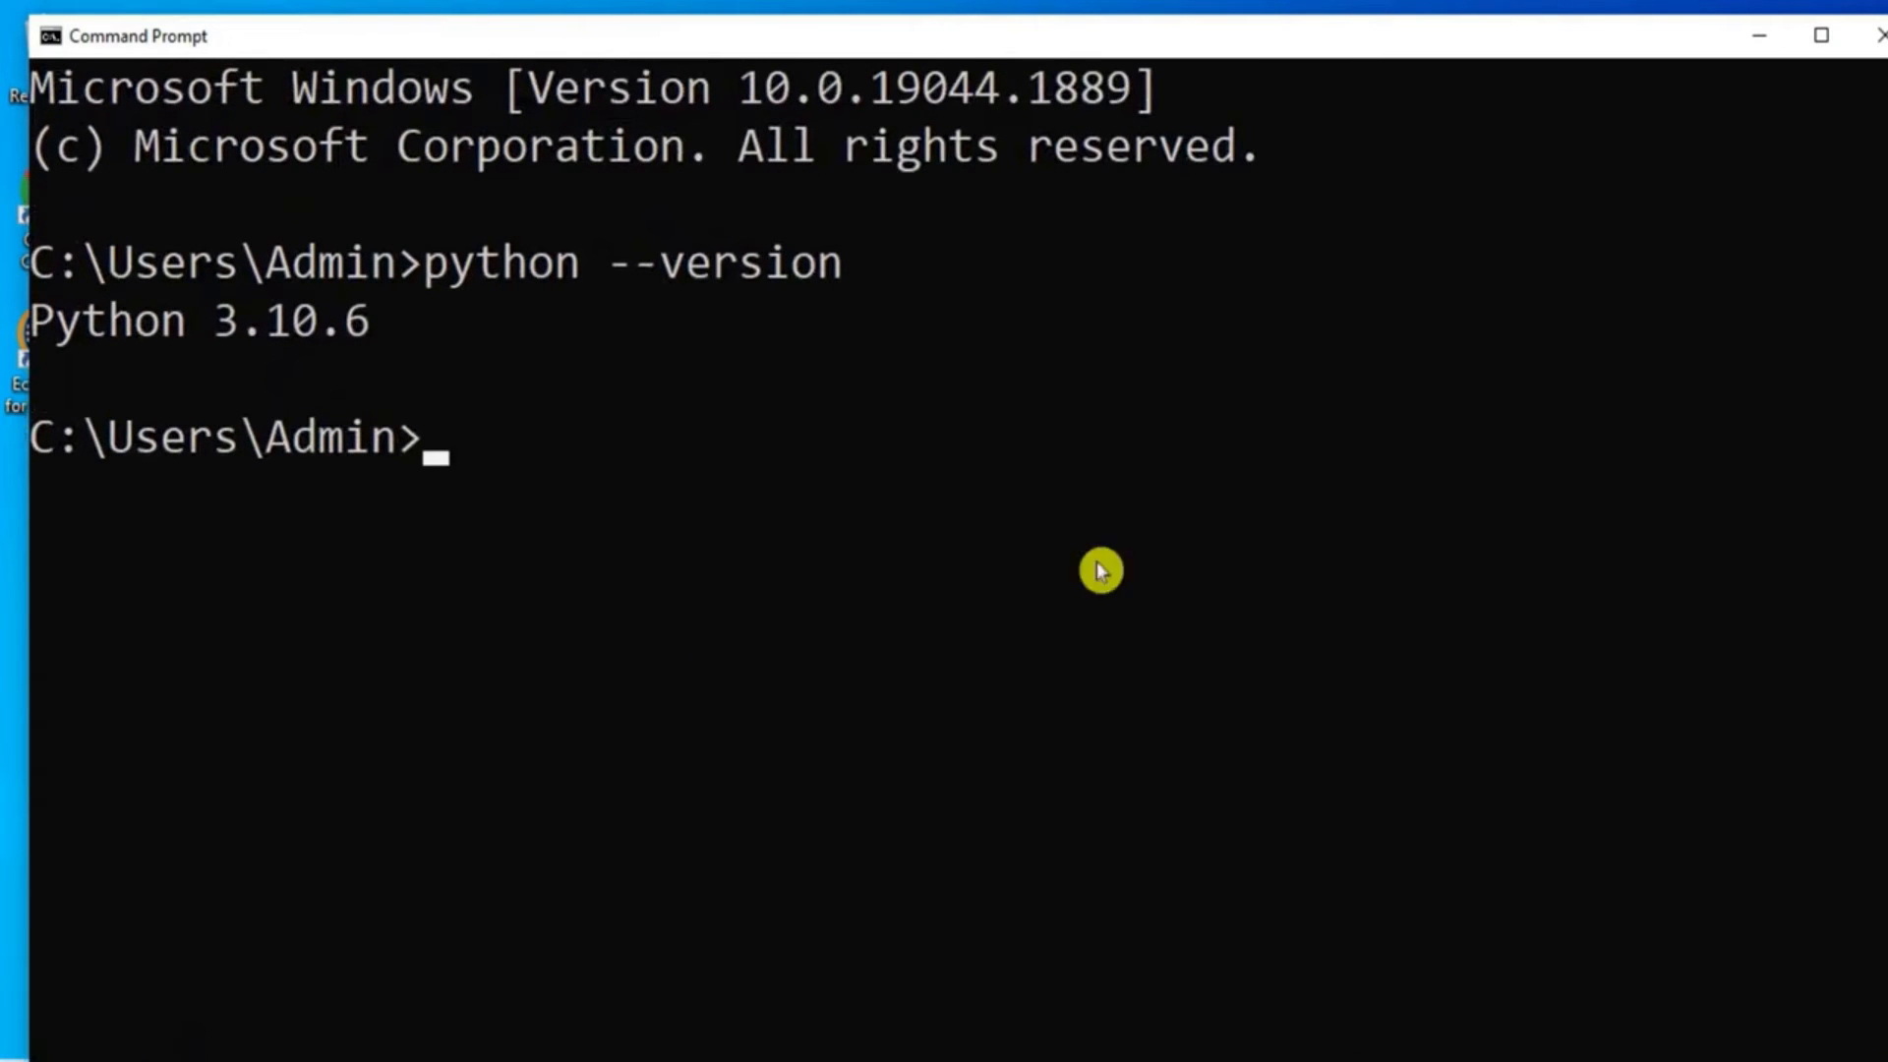
pyautogui.click(1822, 38)
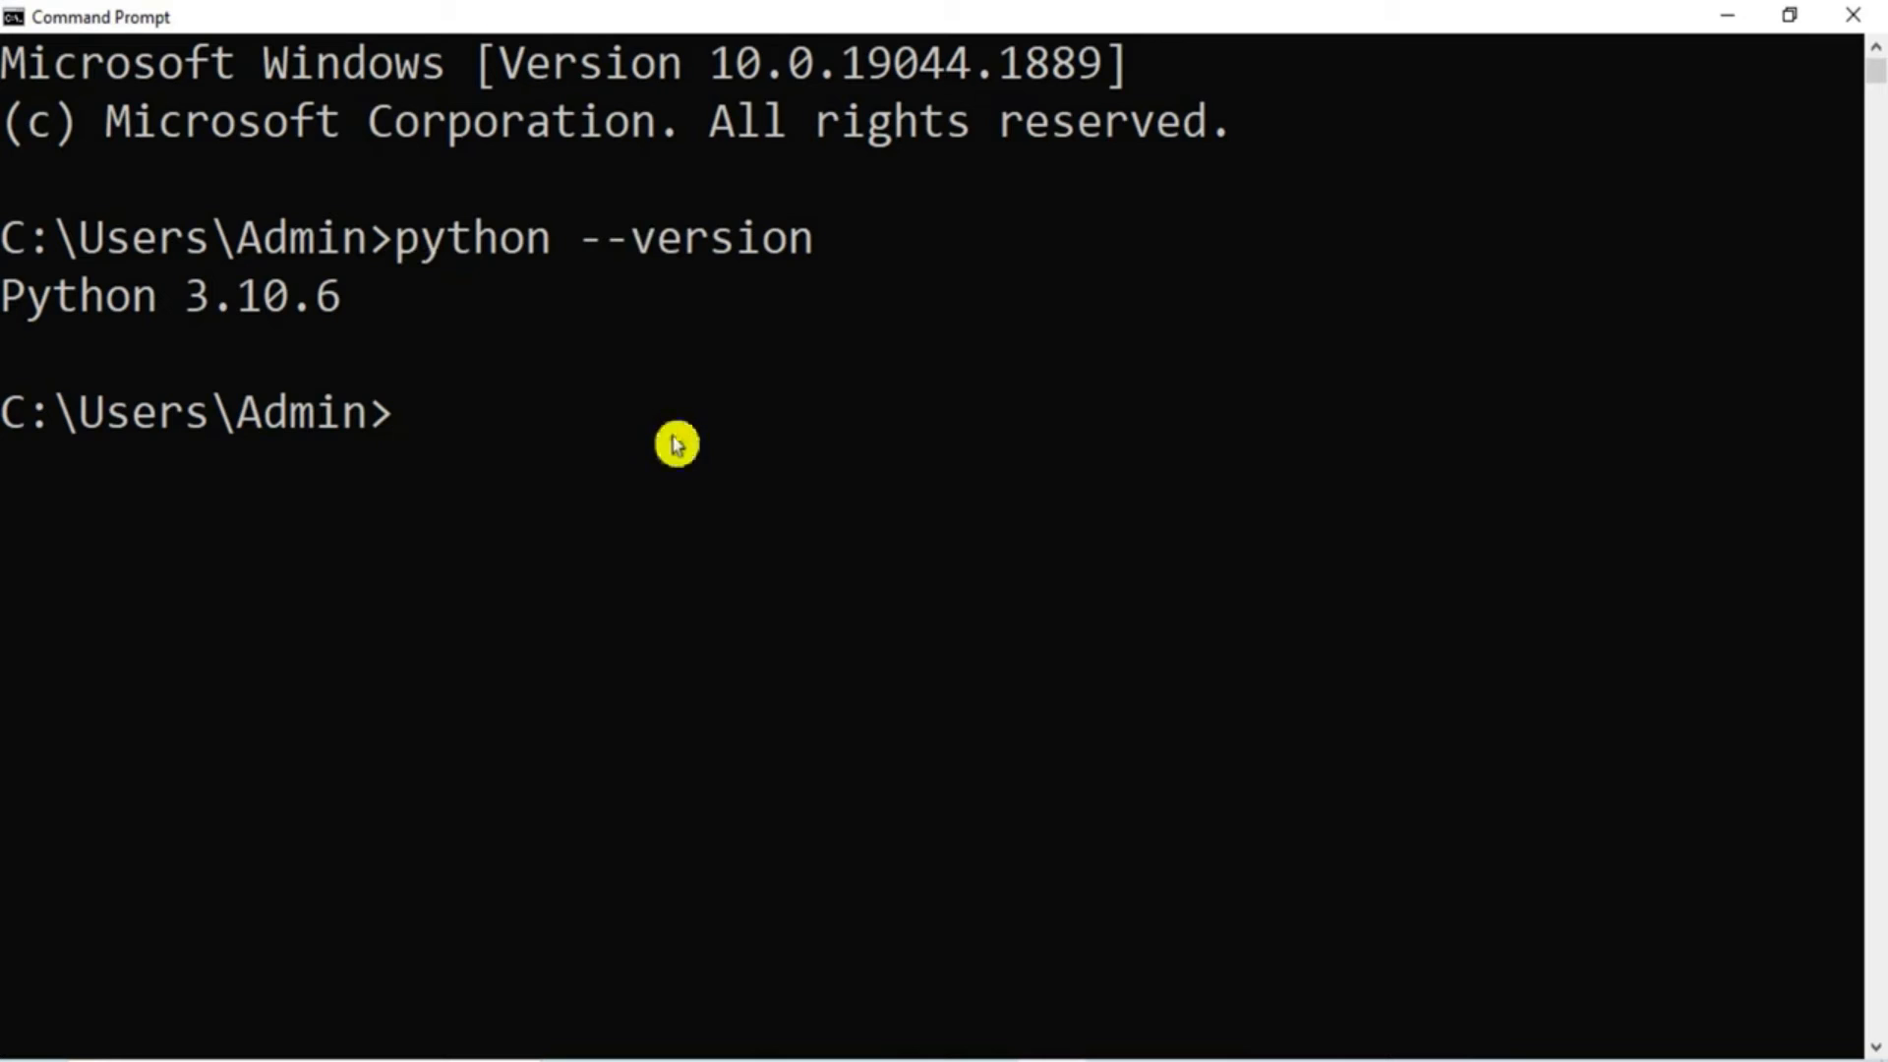
# Start the Python interpreter with py and run print("CS Corner")
pyautogui.write('py')
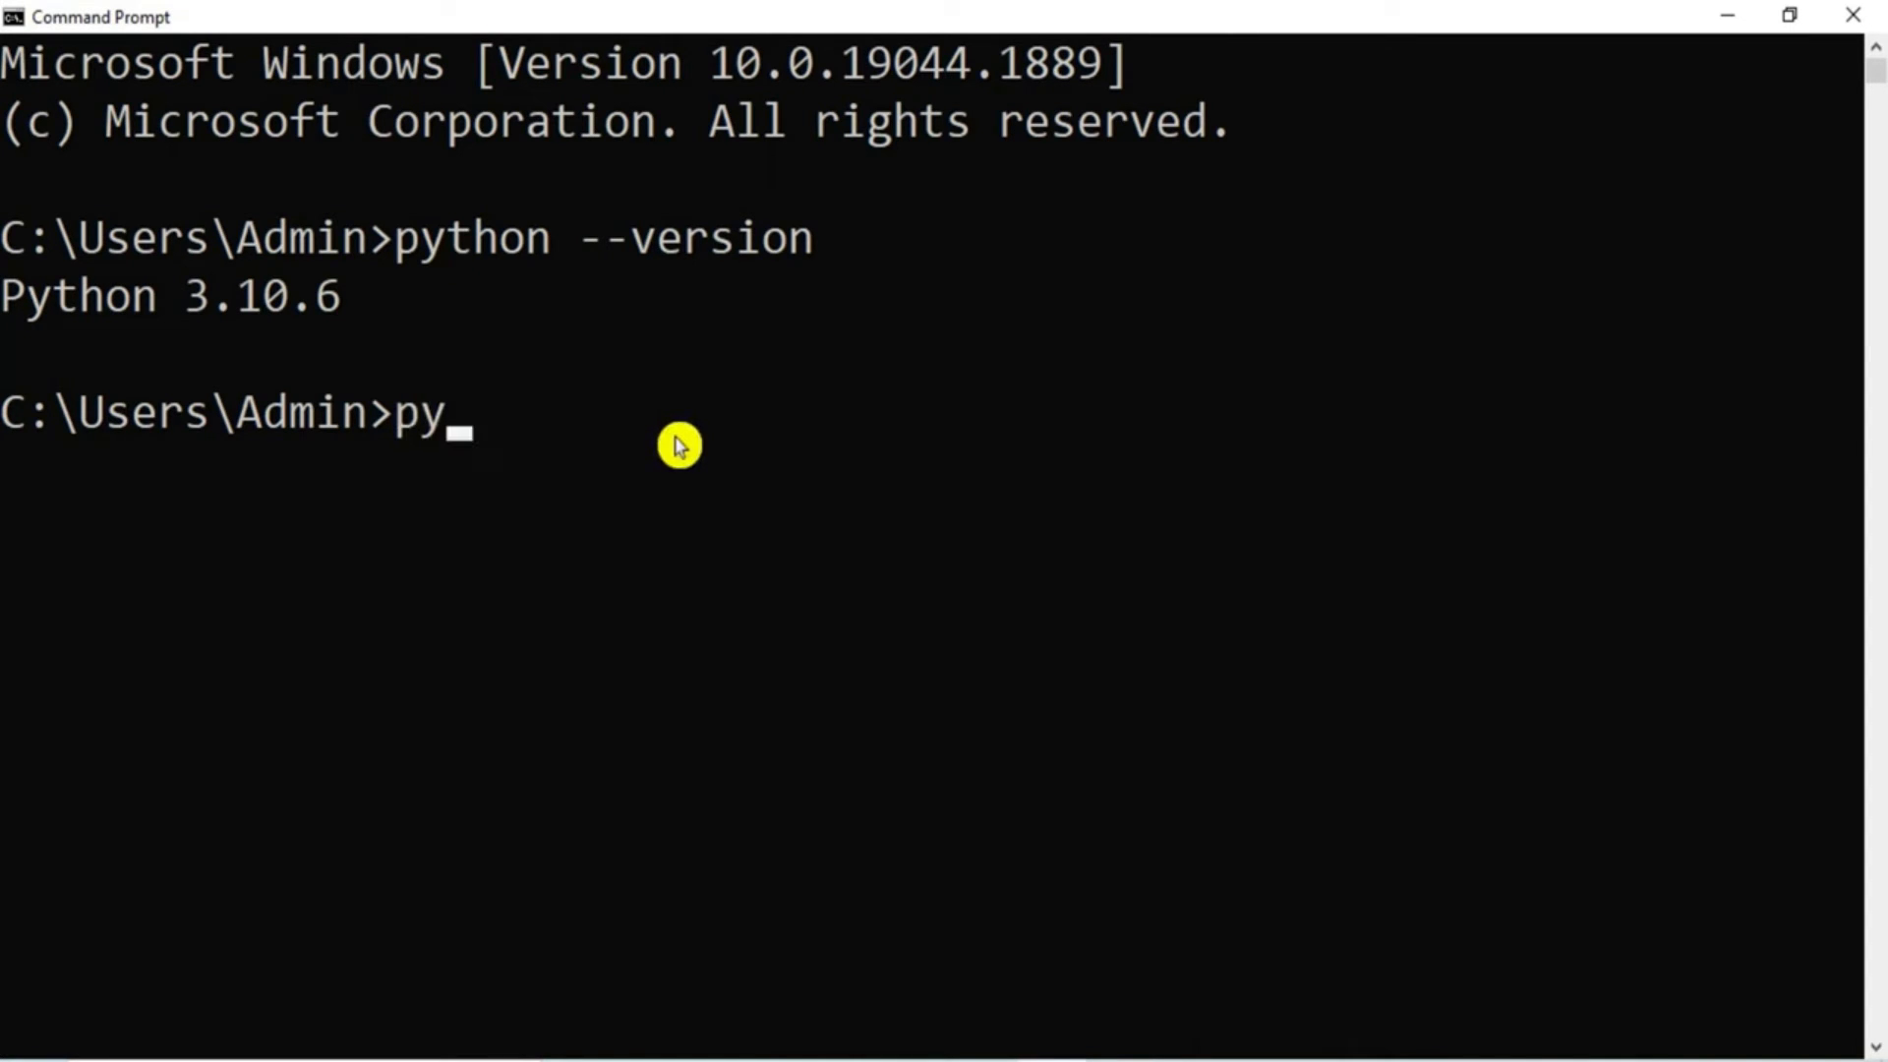
pyautogui.press('Return')
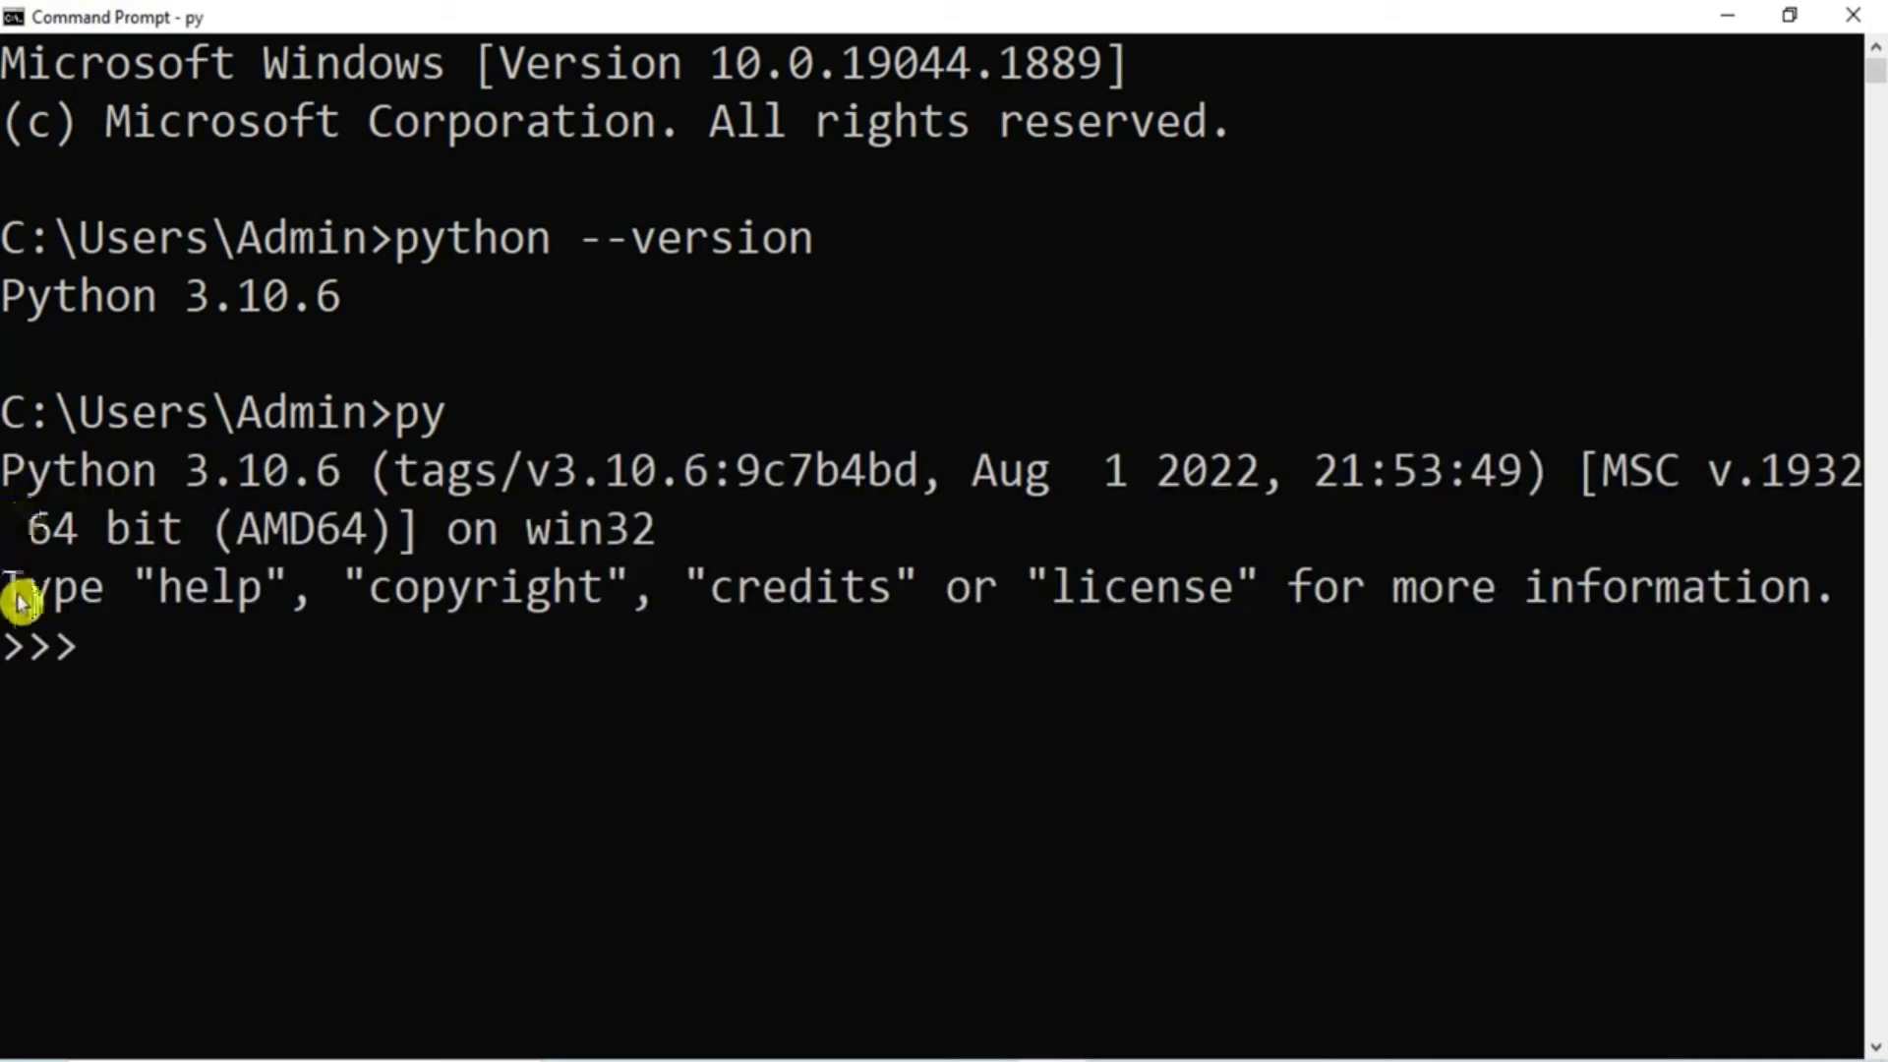
pyautogui.write('print')
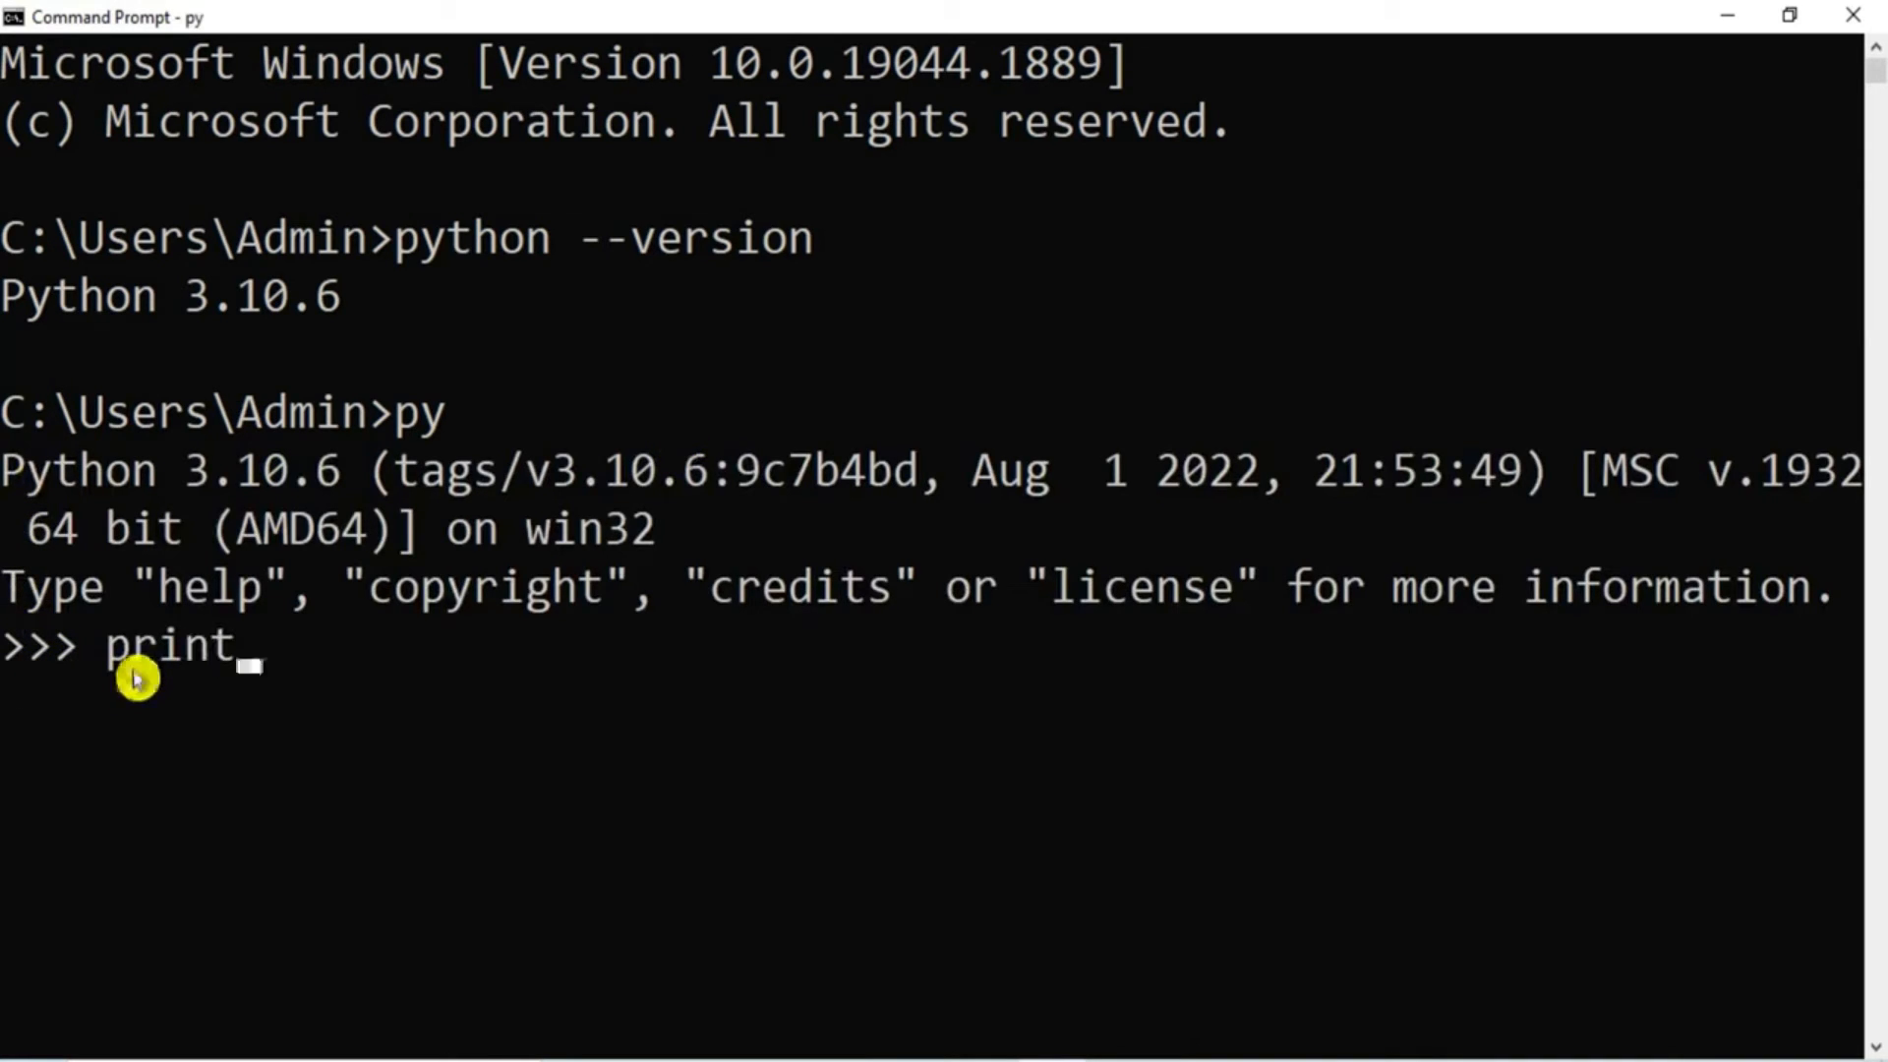
pyautogui.write('("')
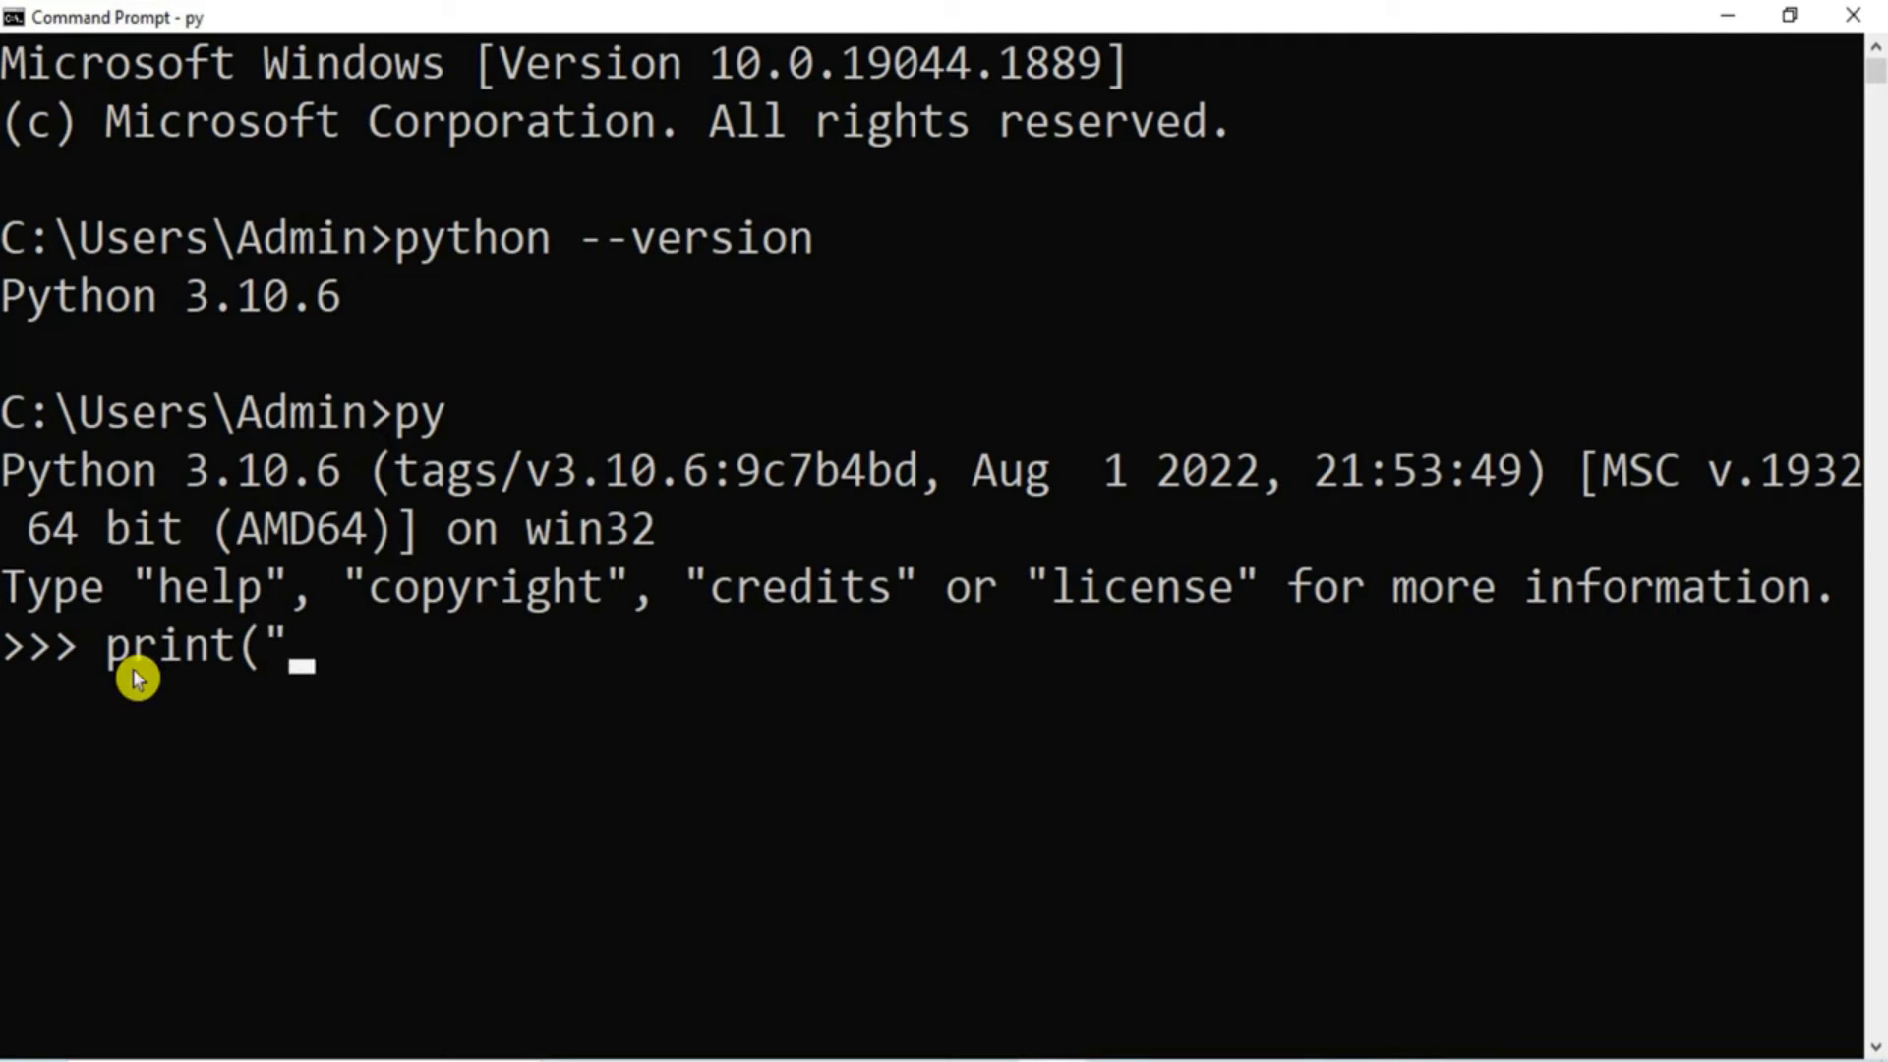
pyautogui.write('CS Corner")')
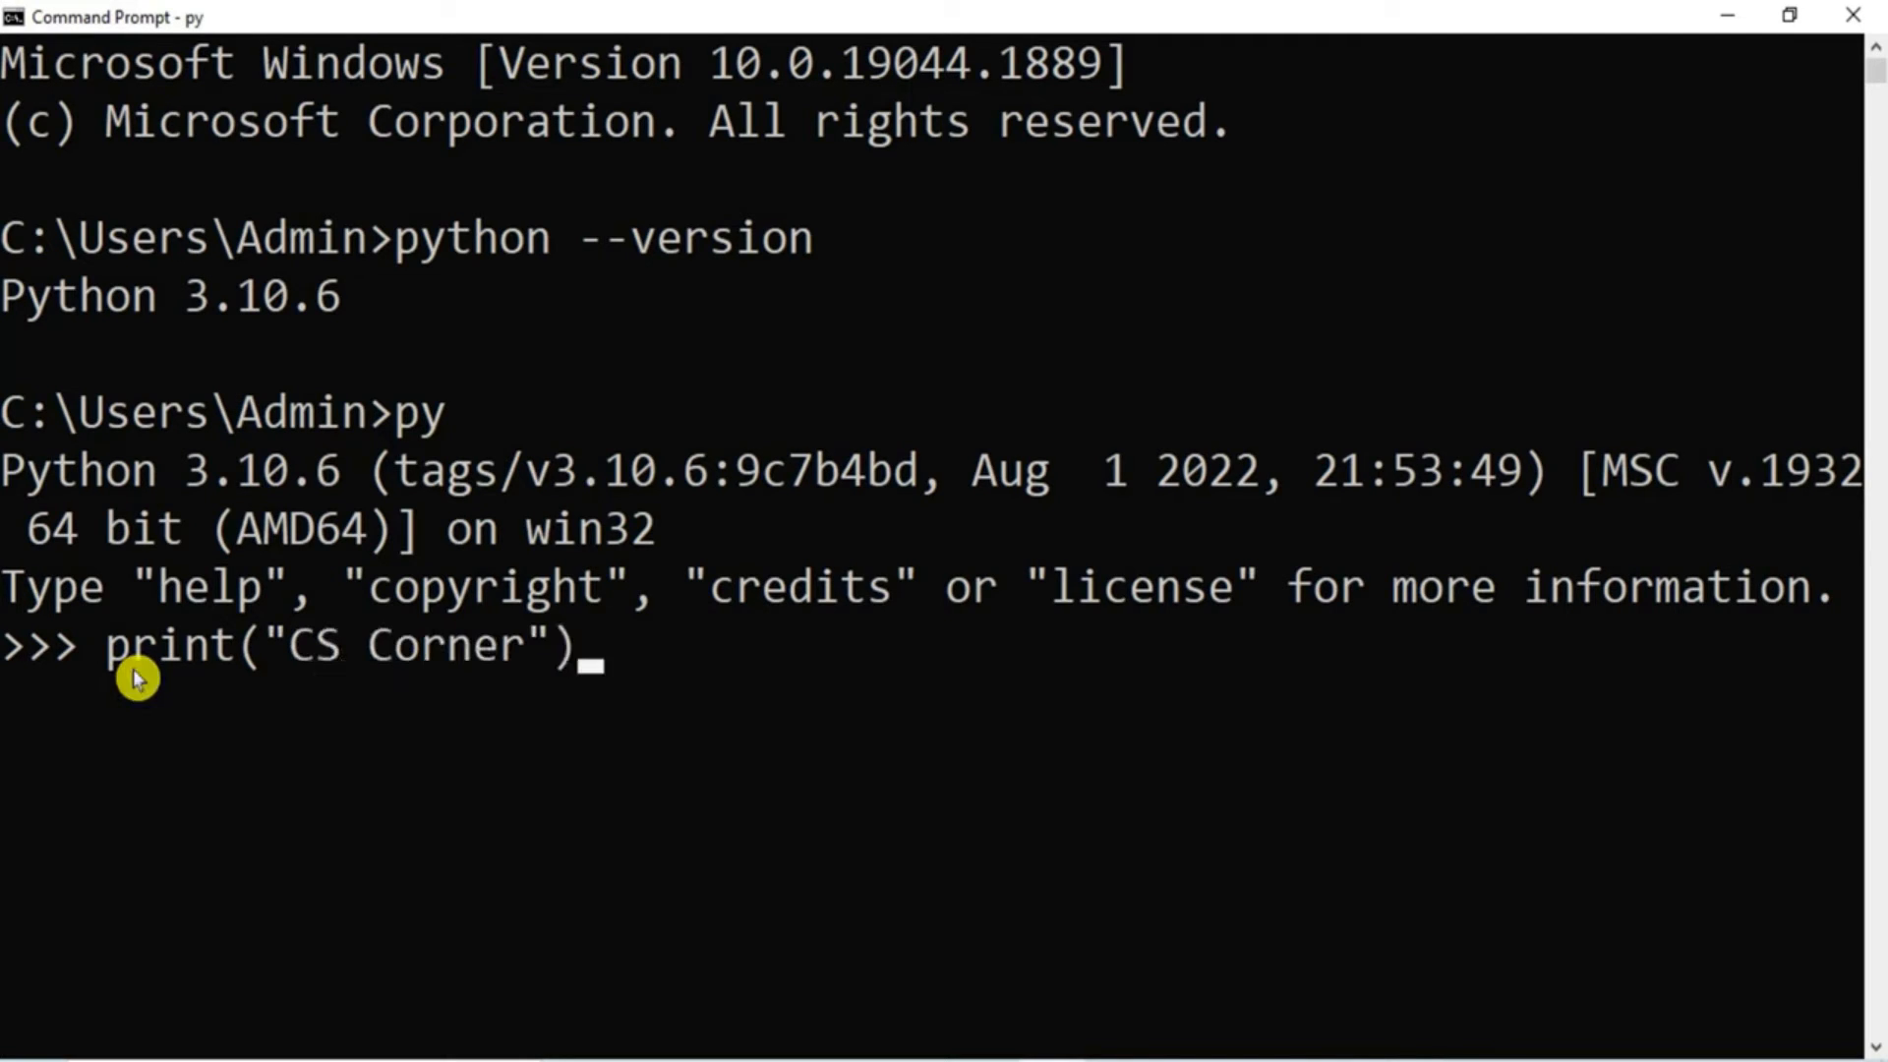
pyautogui.press('Return')
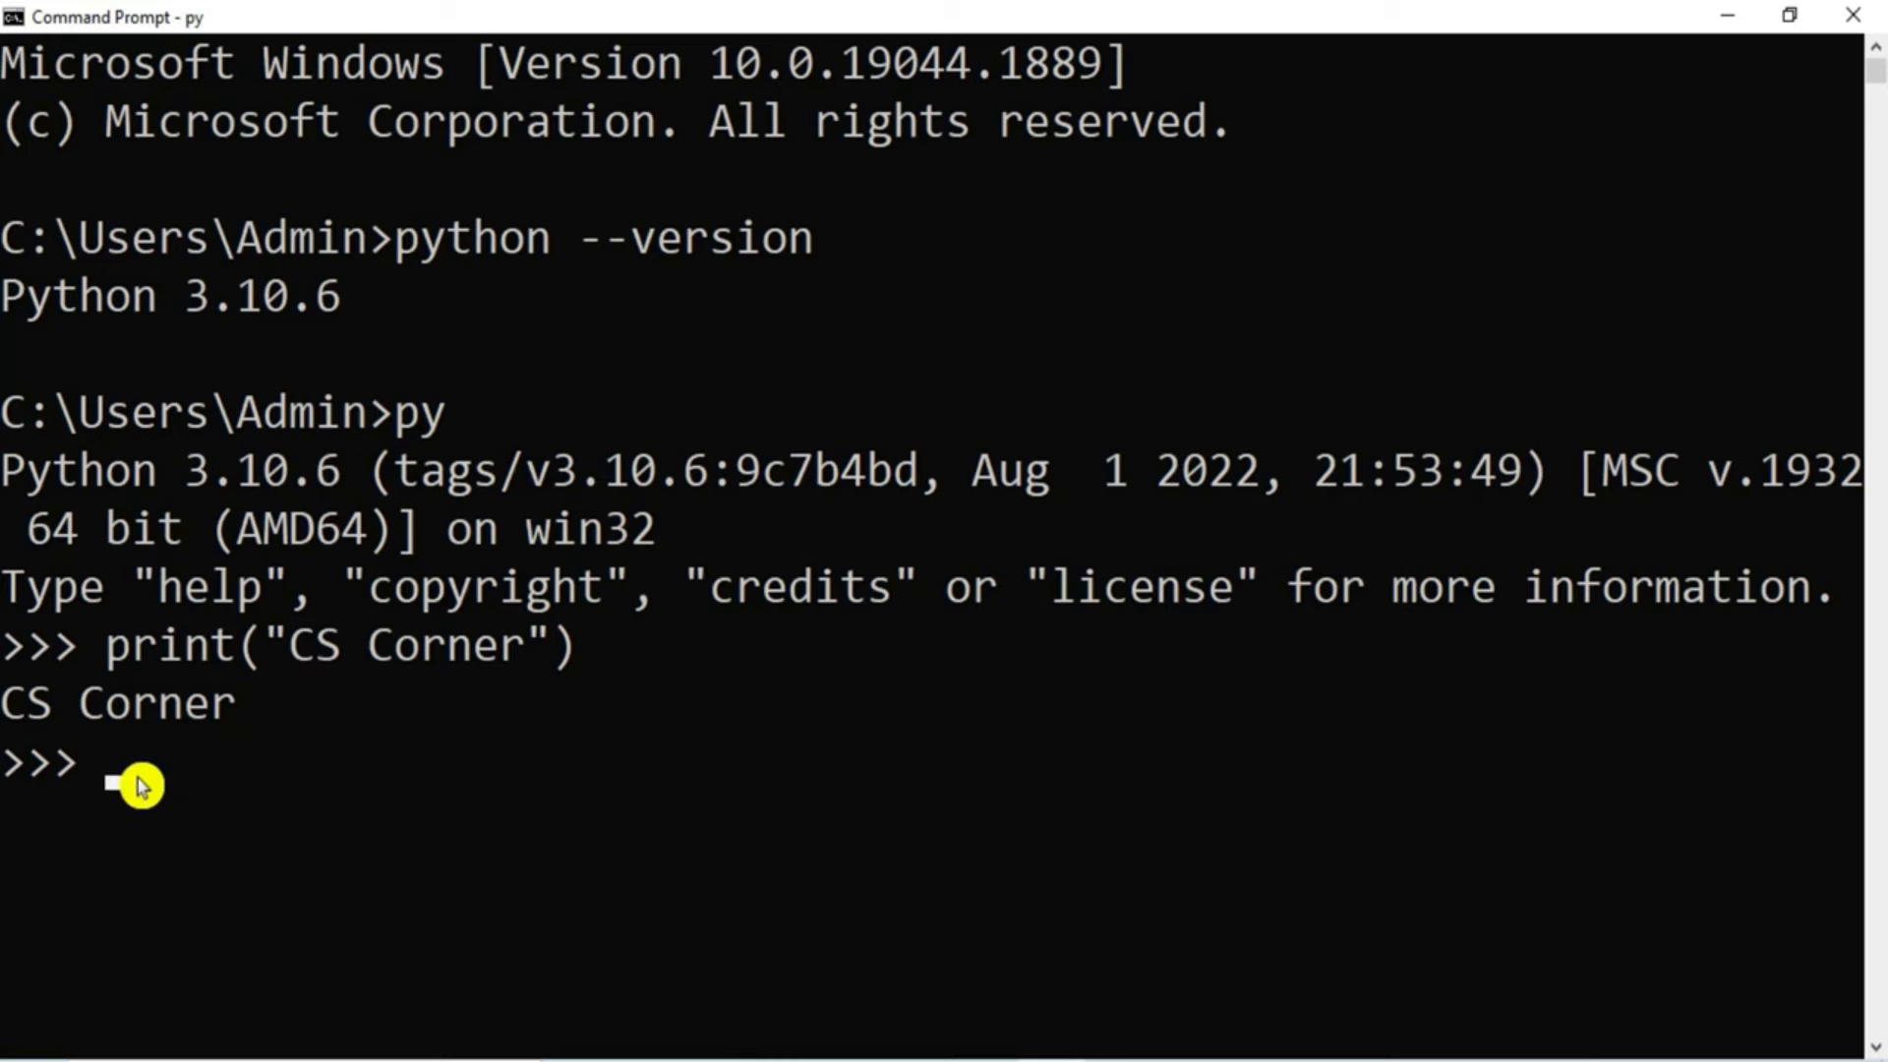
# Close Command Prompt and open IDLE (Python 3.10 64-bit) in a maximized window
pyautogui.click(1854, 22)
pyautogui.press('super')
pyautogui.write('idl')
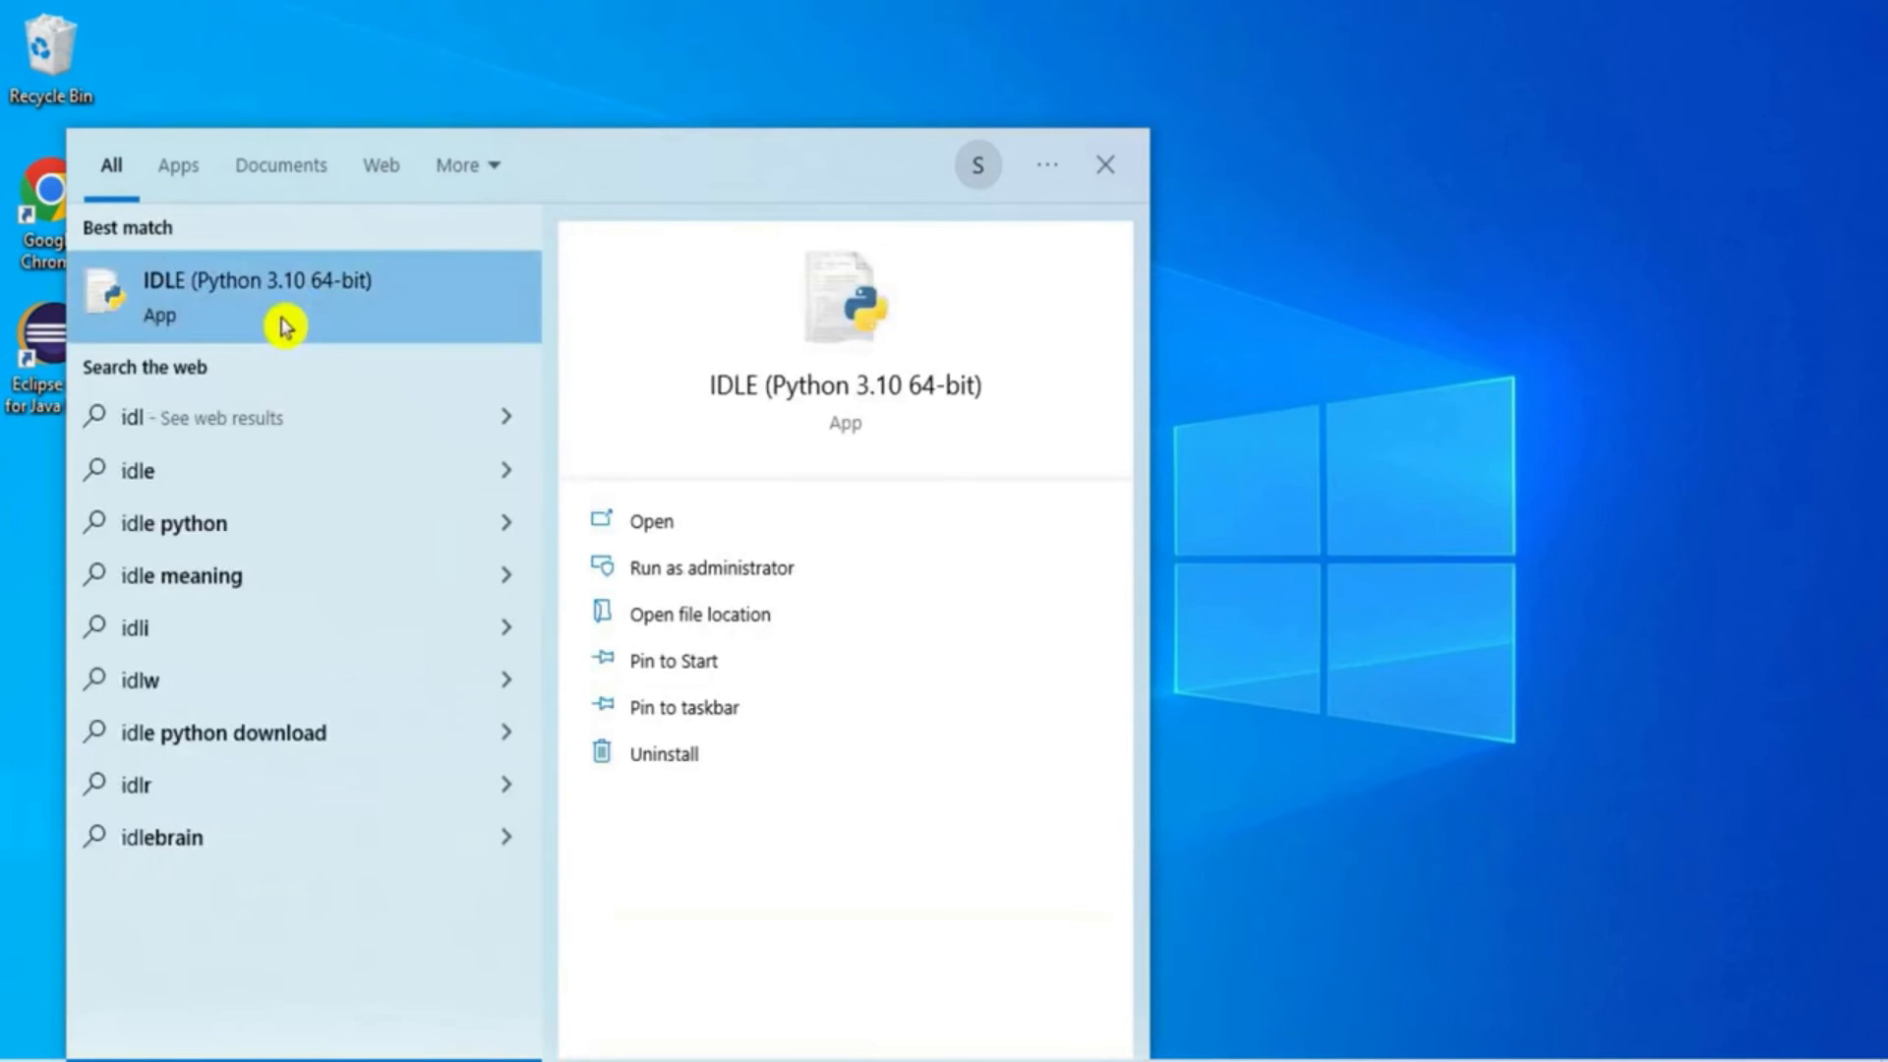
pyautogui.click(259, 327)
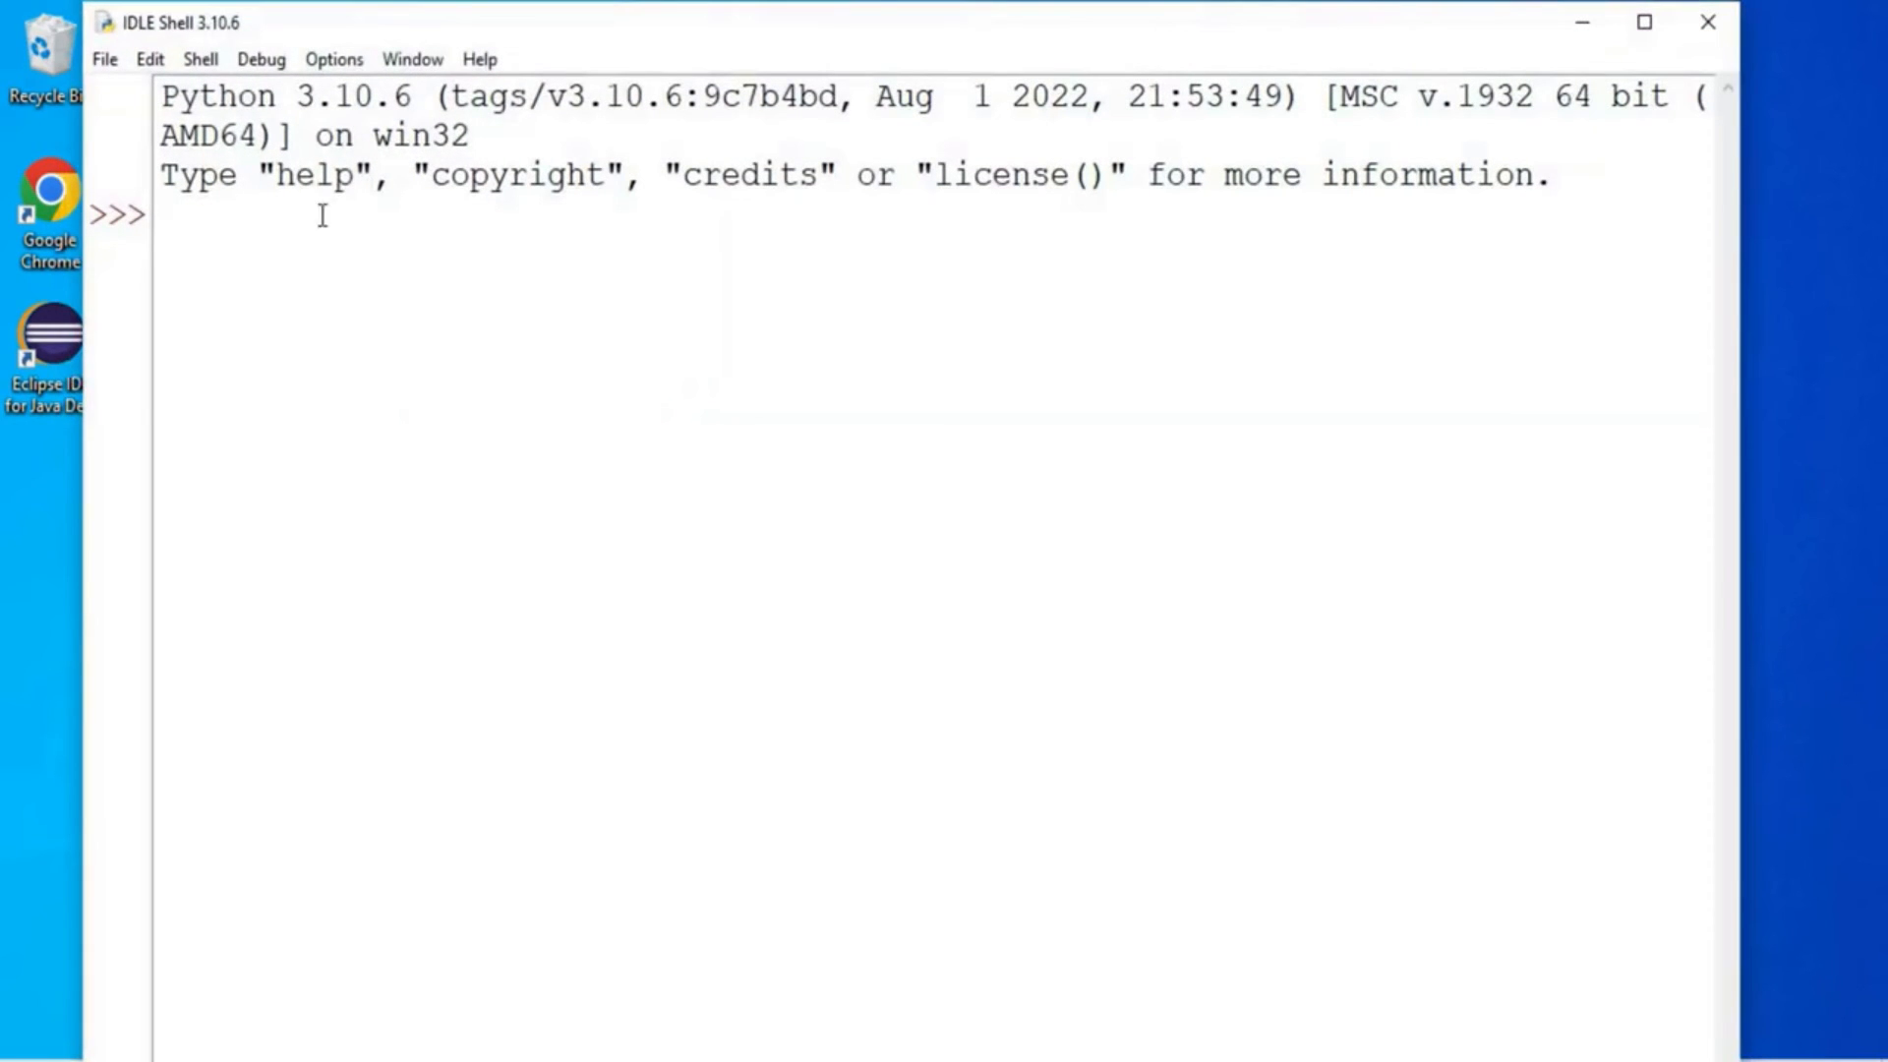
pyautogui.click(1645, 39)
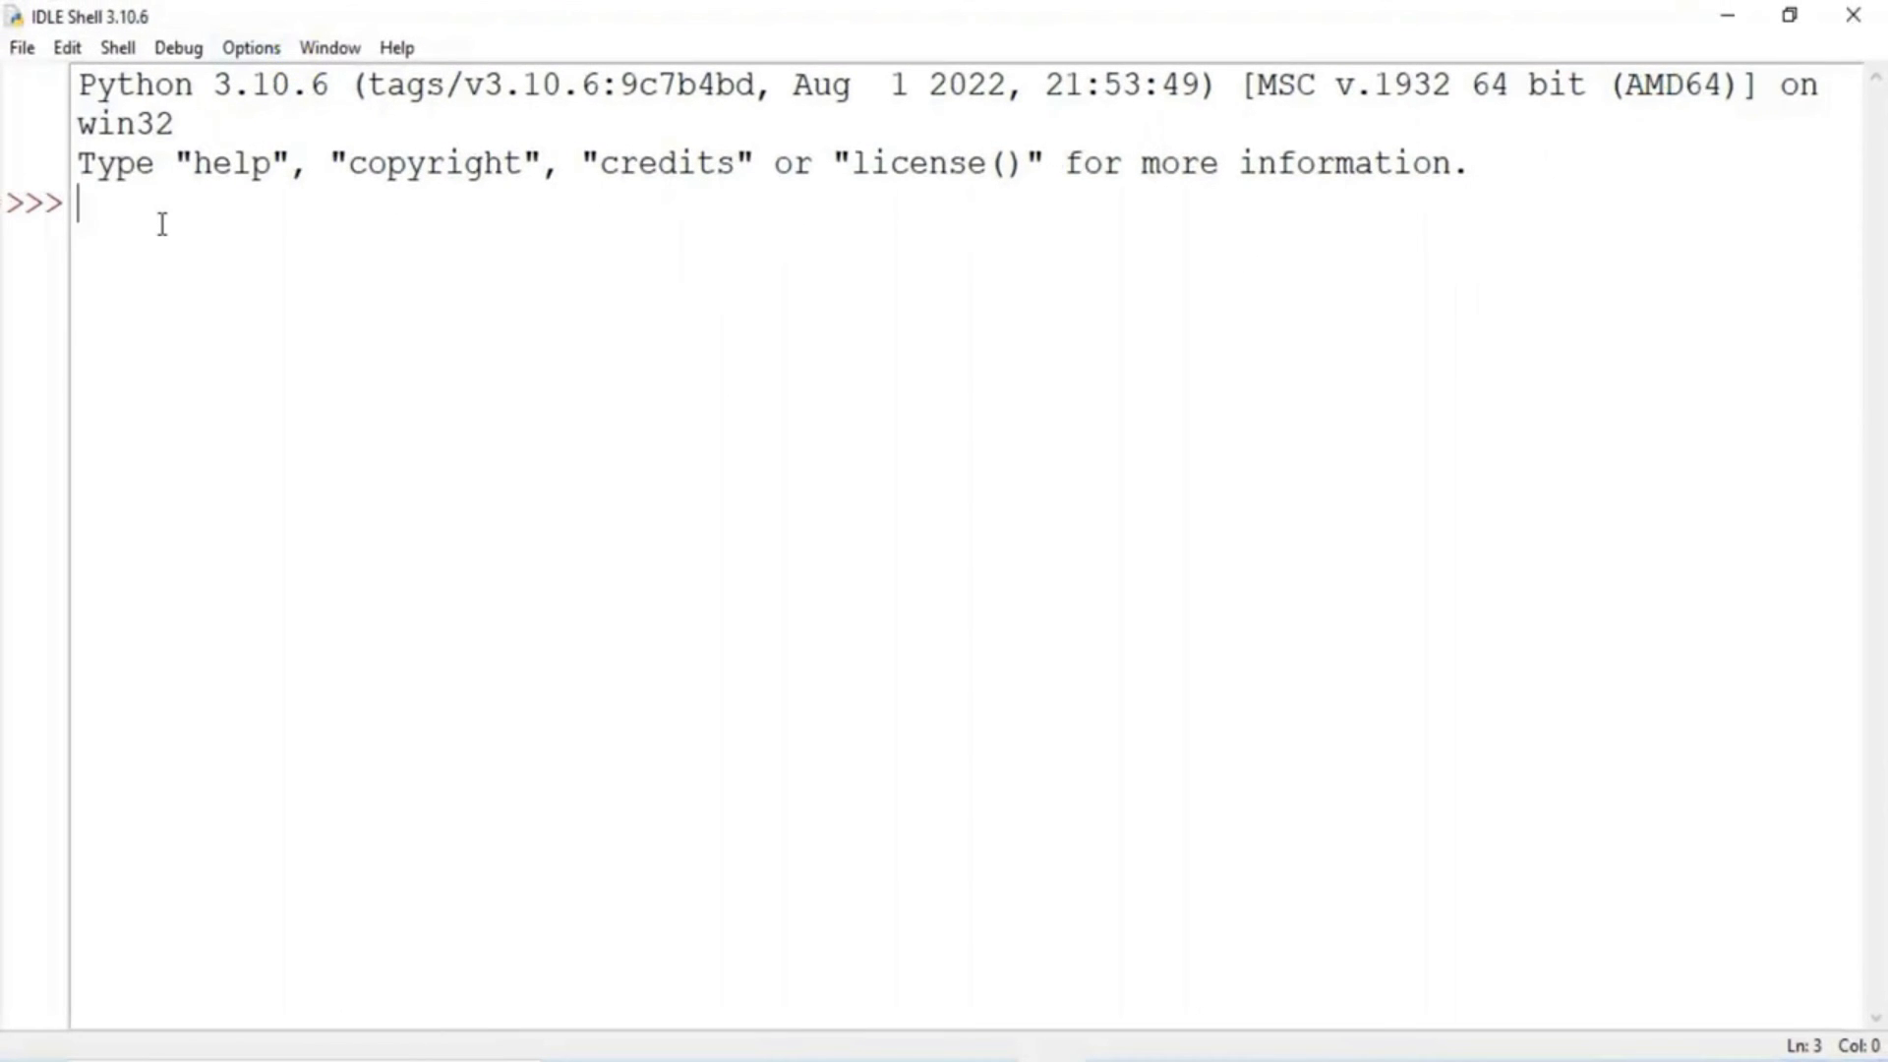
# Run print("Welcome") in the IDLE shell
pyautogui.write('print(')
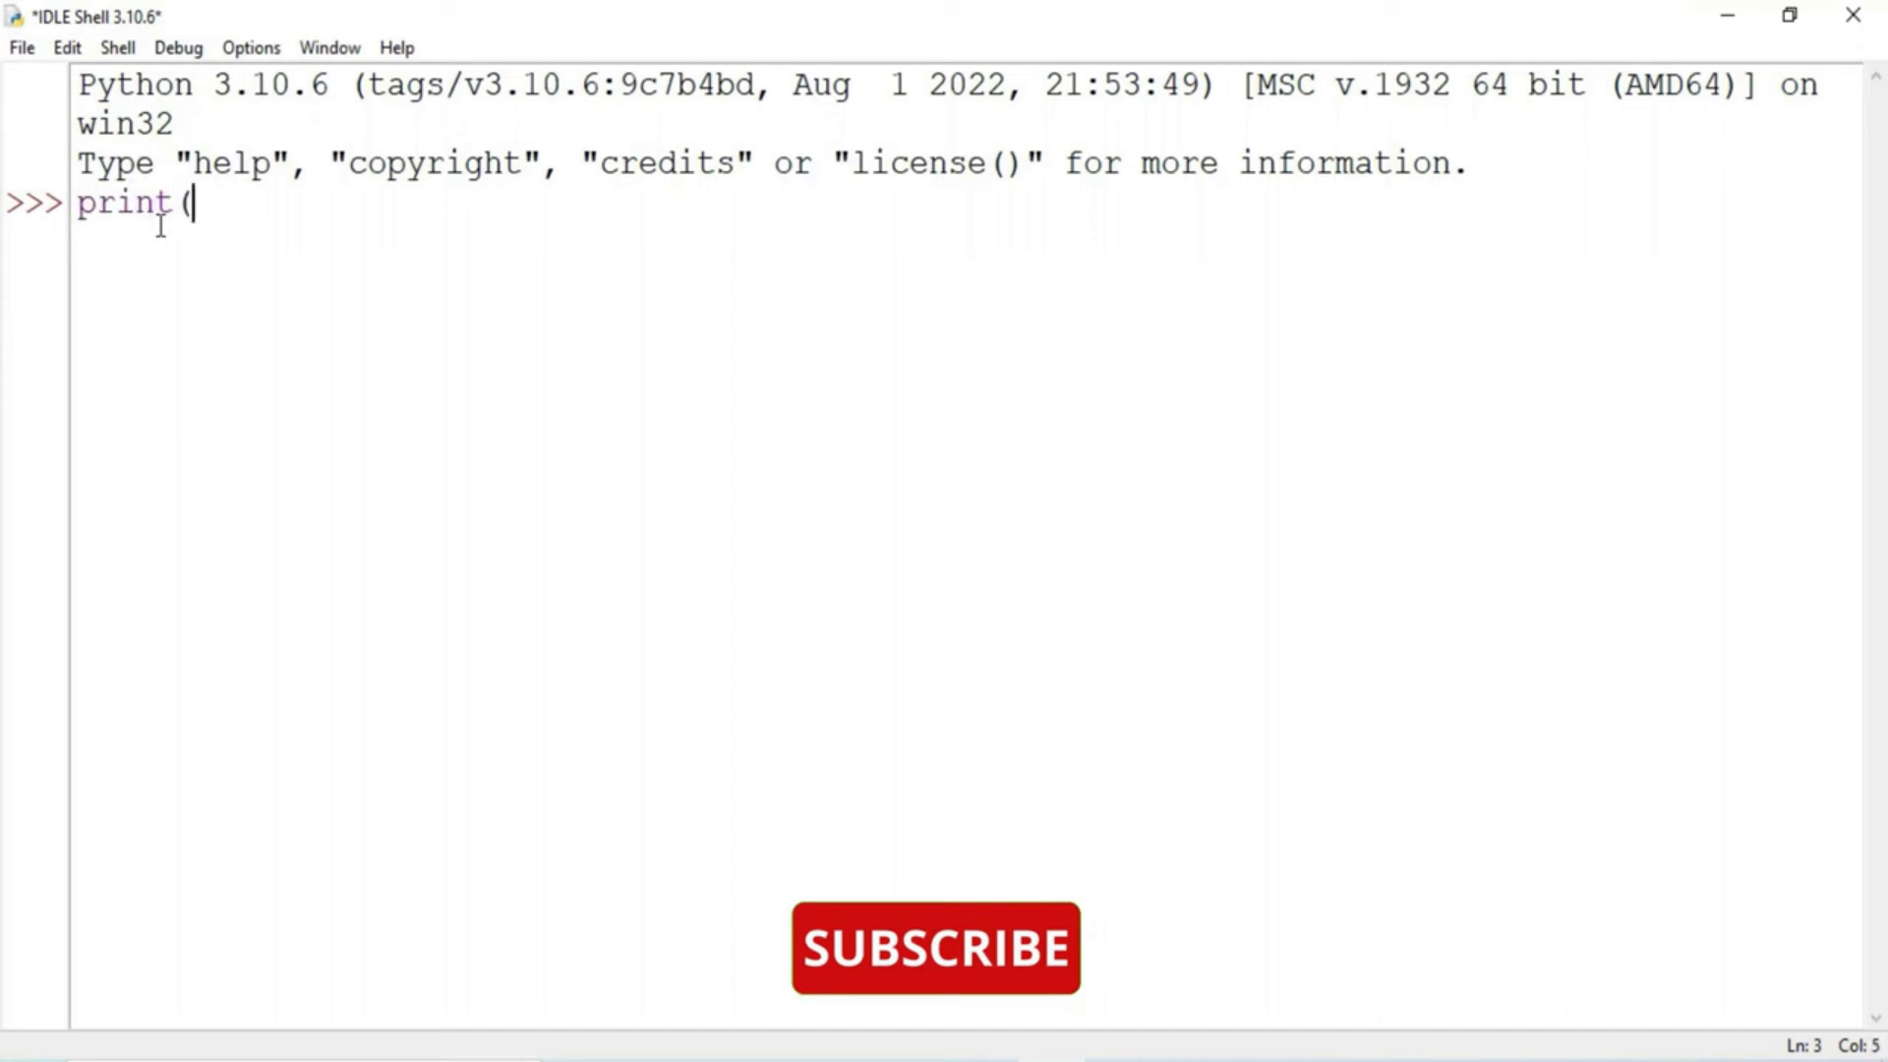
pyautogui.write('"Welcome")')
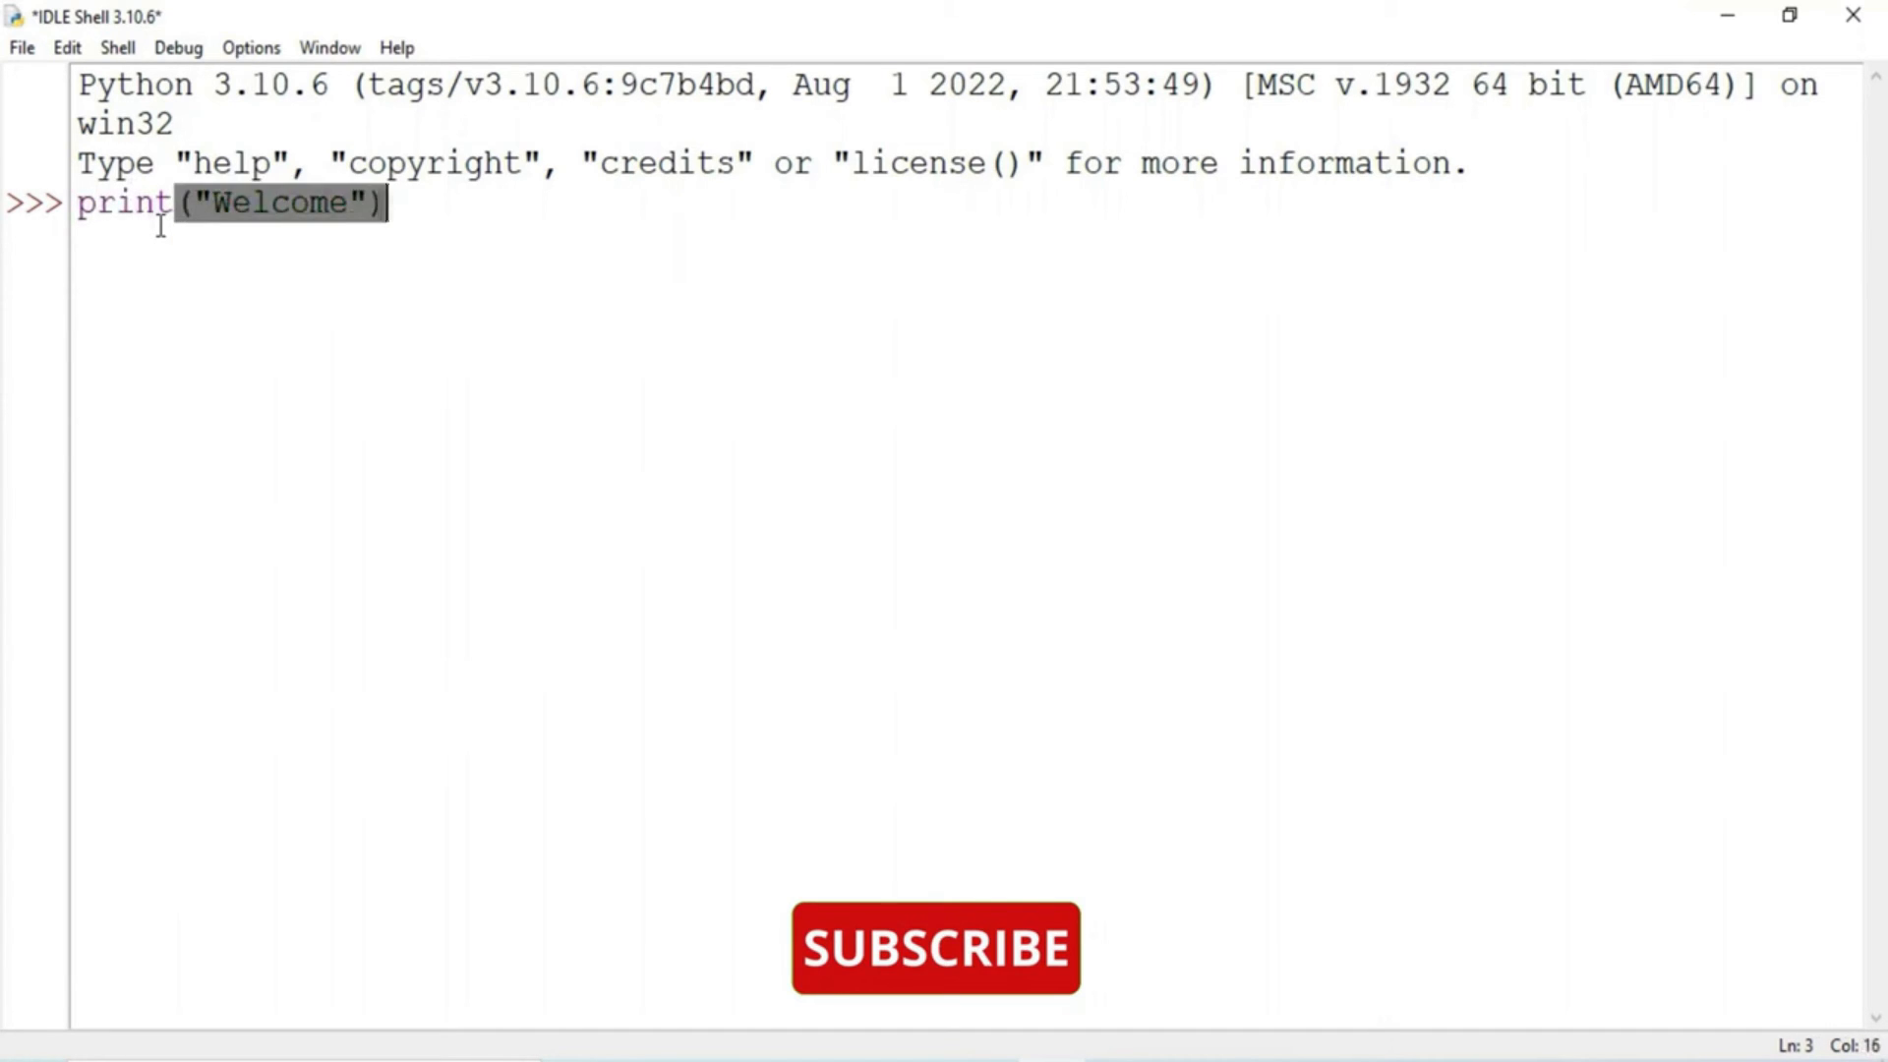
pyautogui.press('Return')
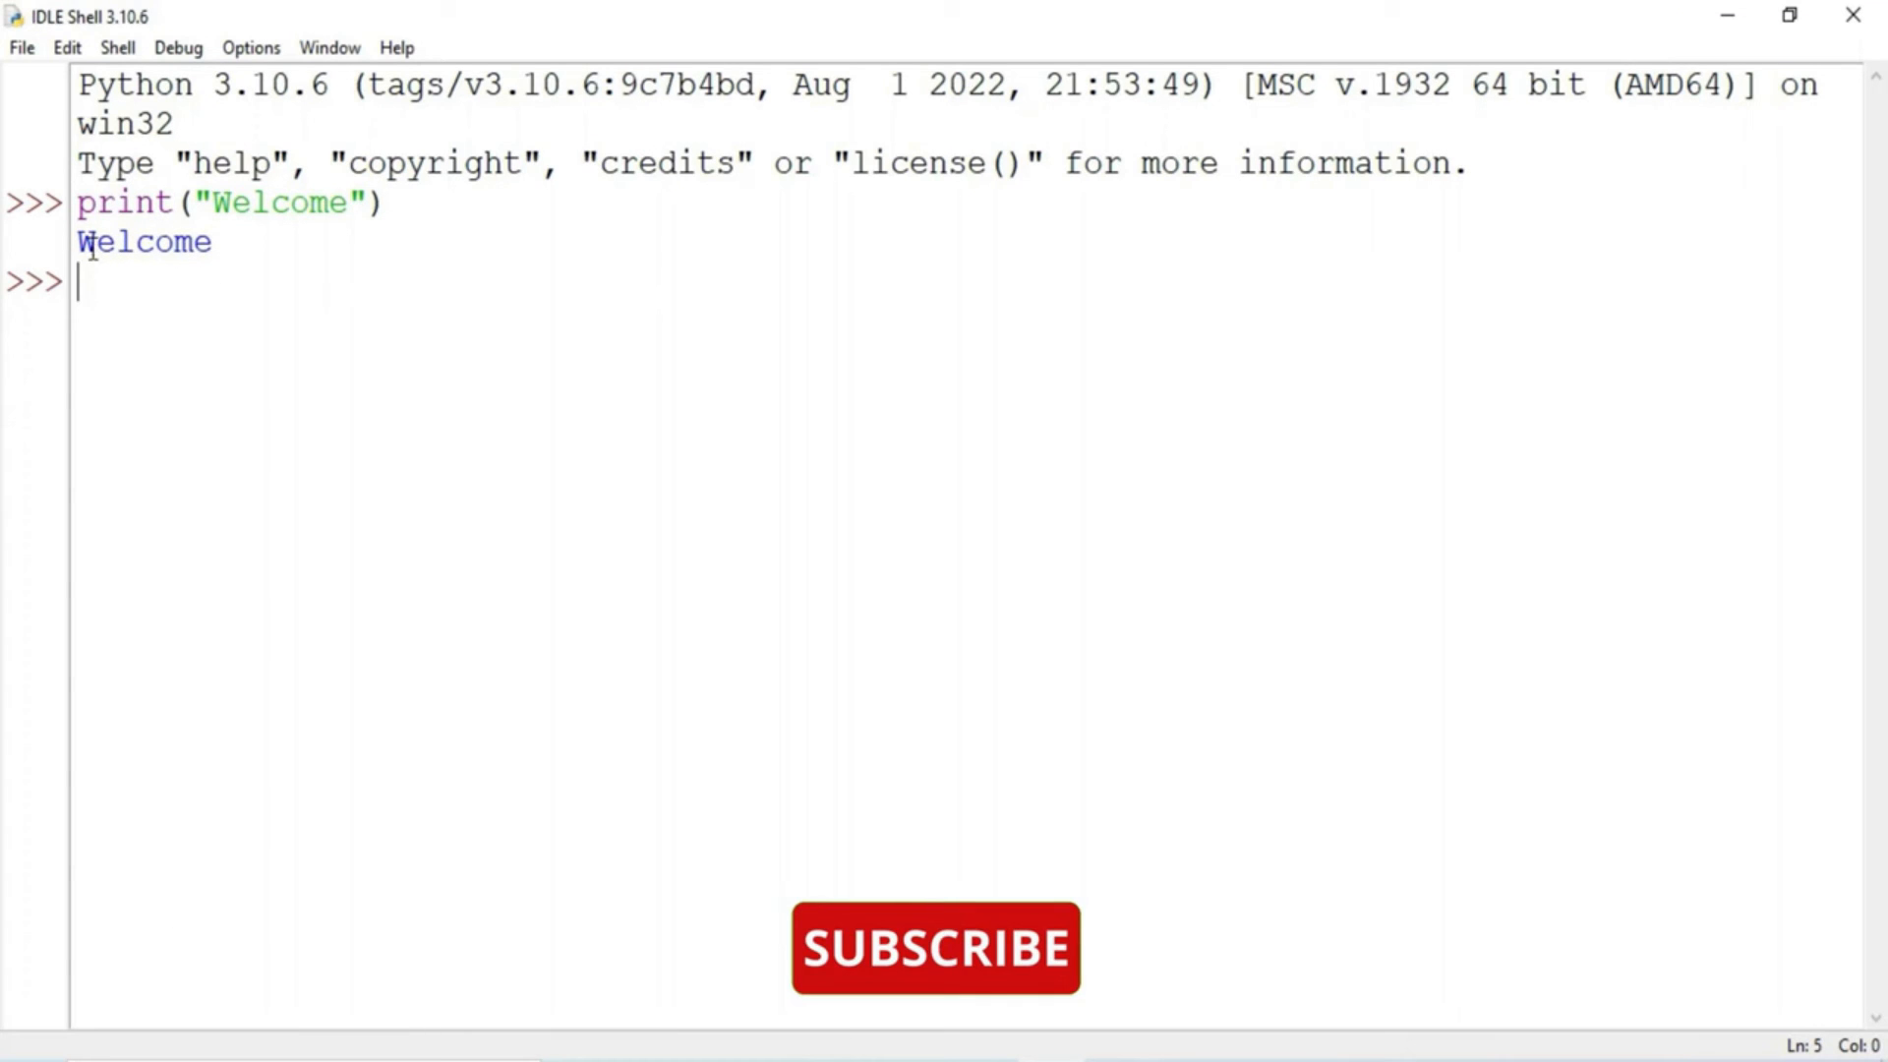
# Save the shell session to the Desktop as pgm1.py
pyautogui.click(21, 48)
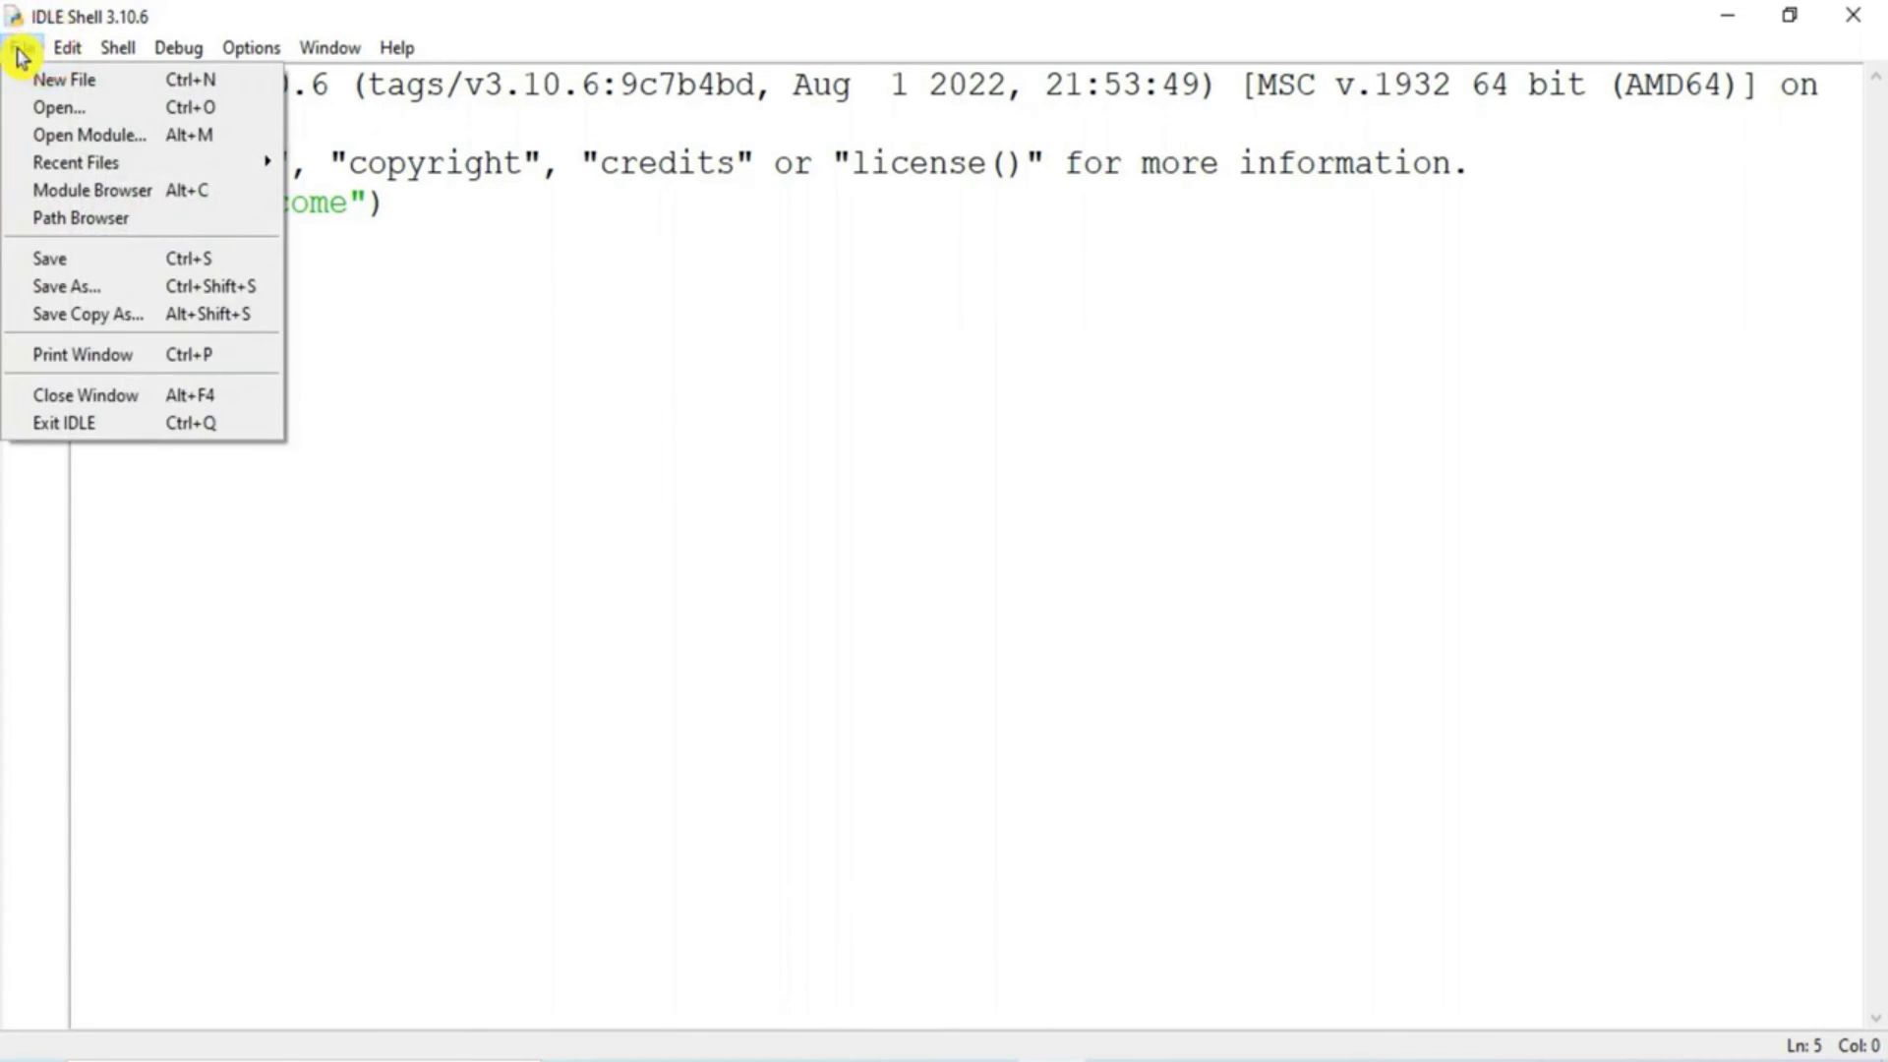
pyautogui.click(120, 291)
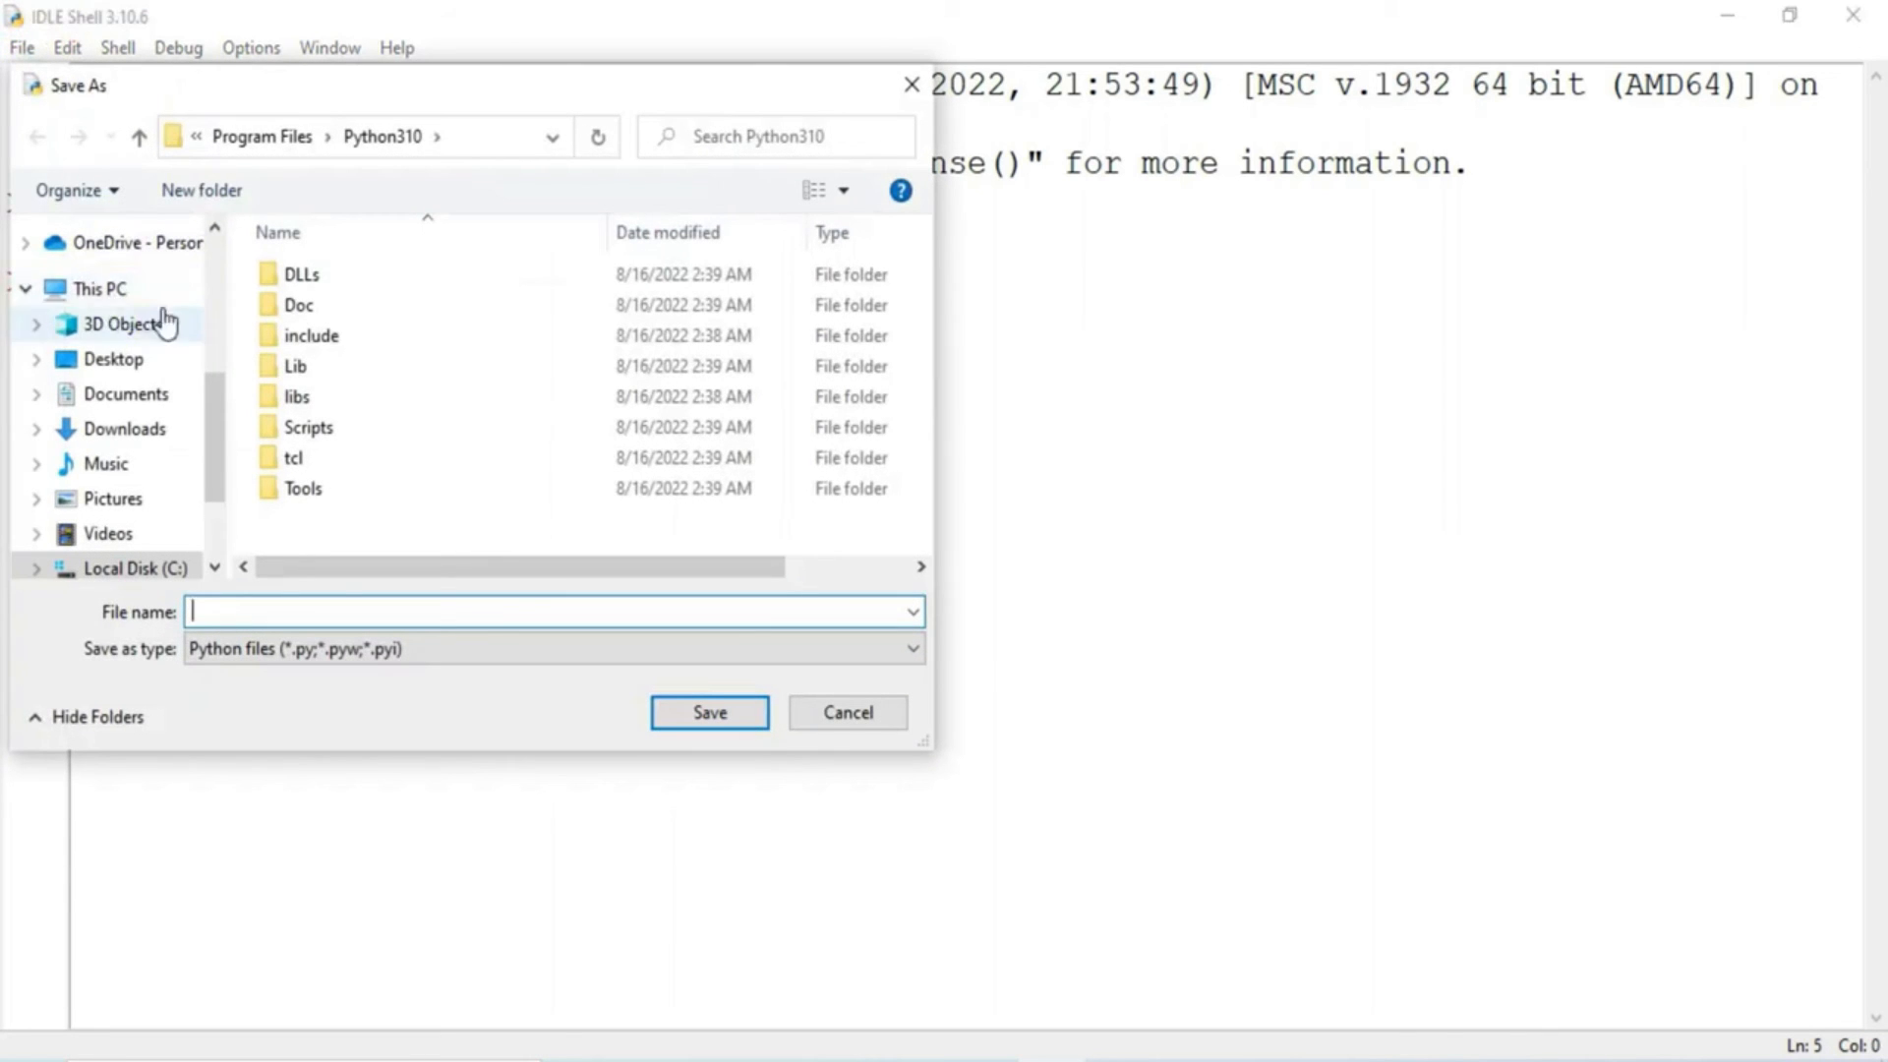
pyautogui.click(147, 364)
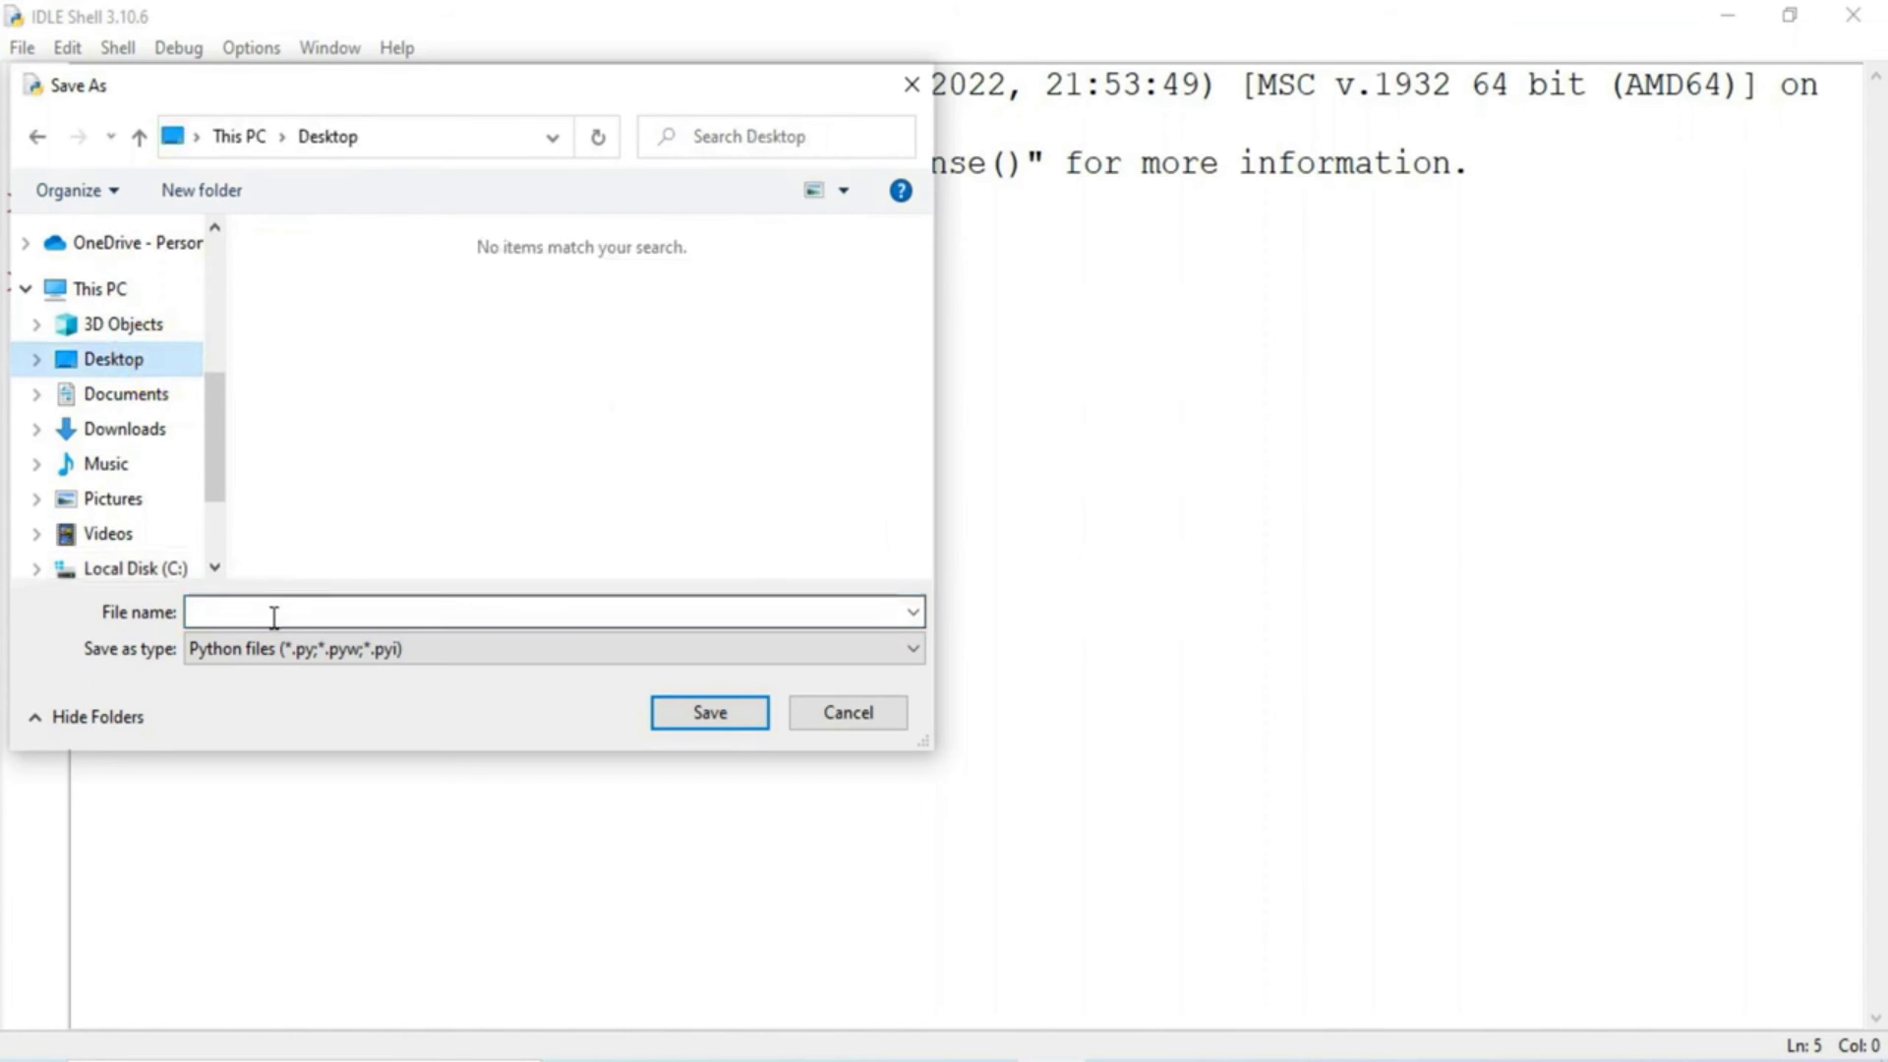
pyautogui.write('pgm1.py')
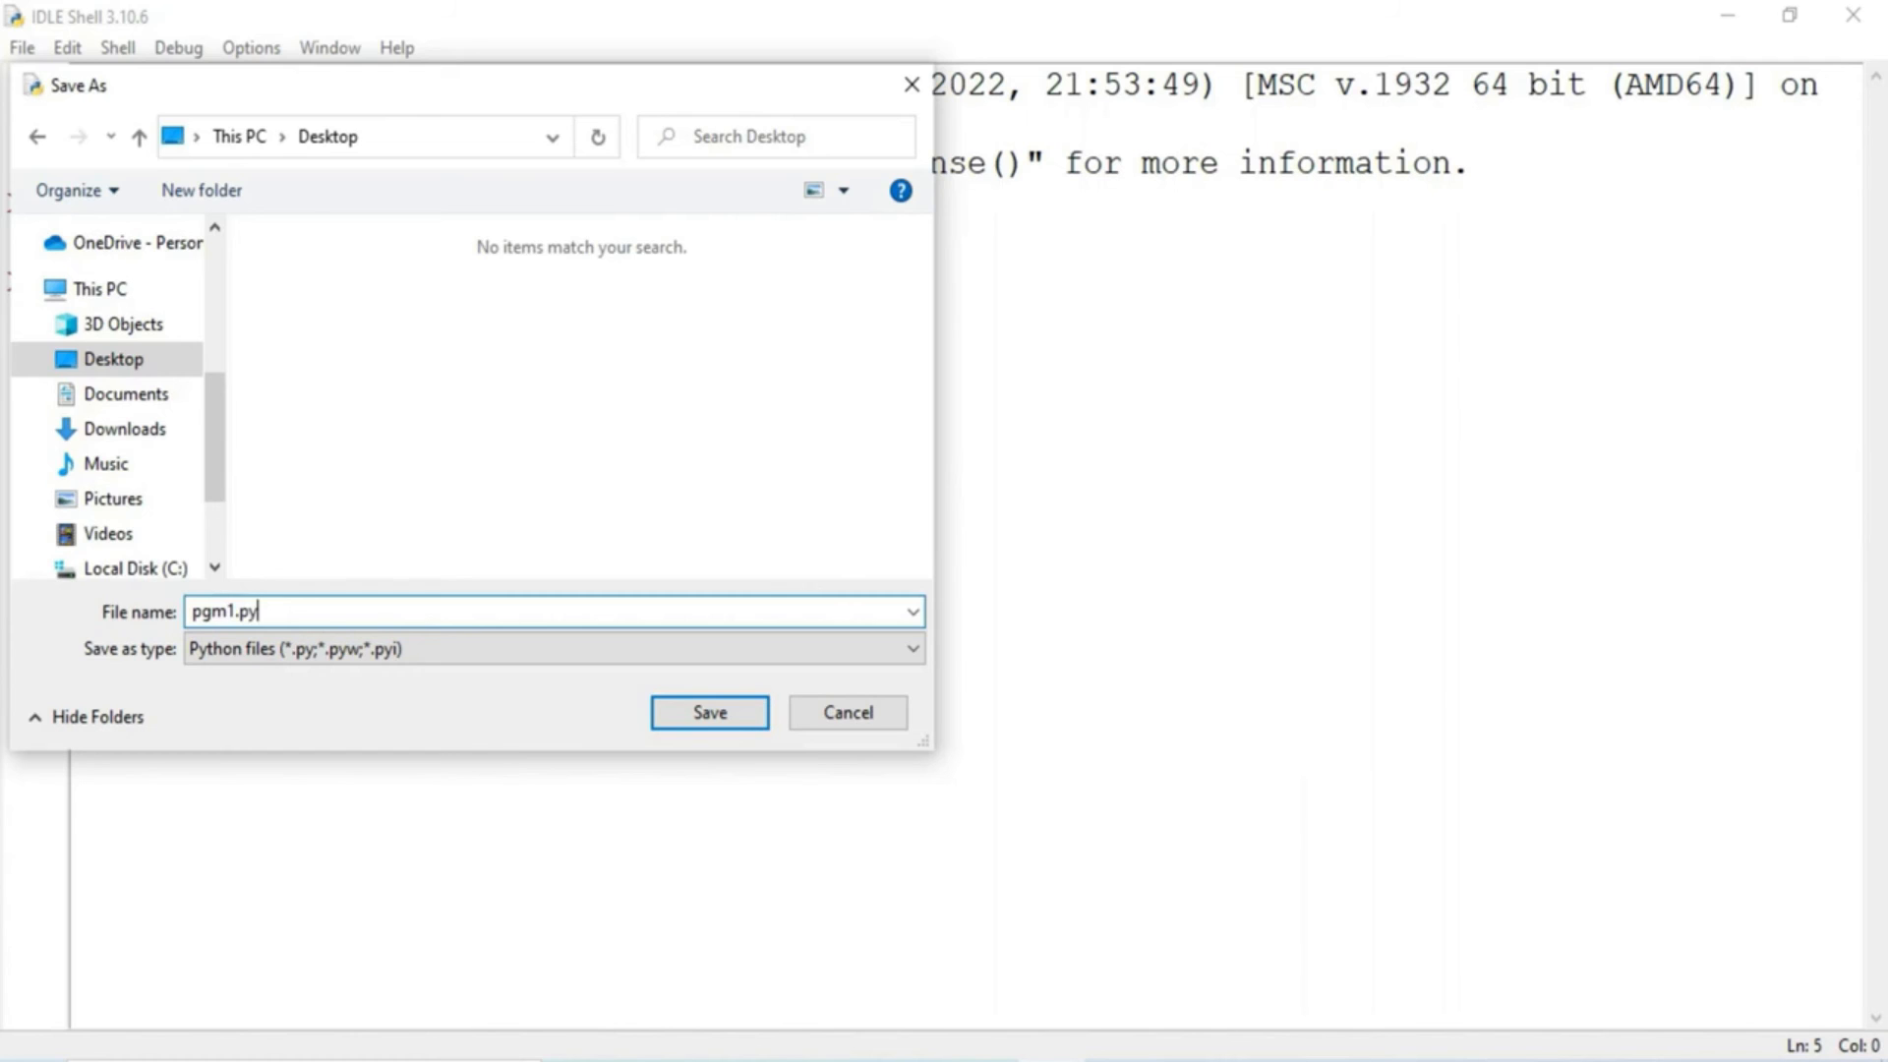
pyautogui.press('Return')
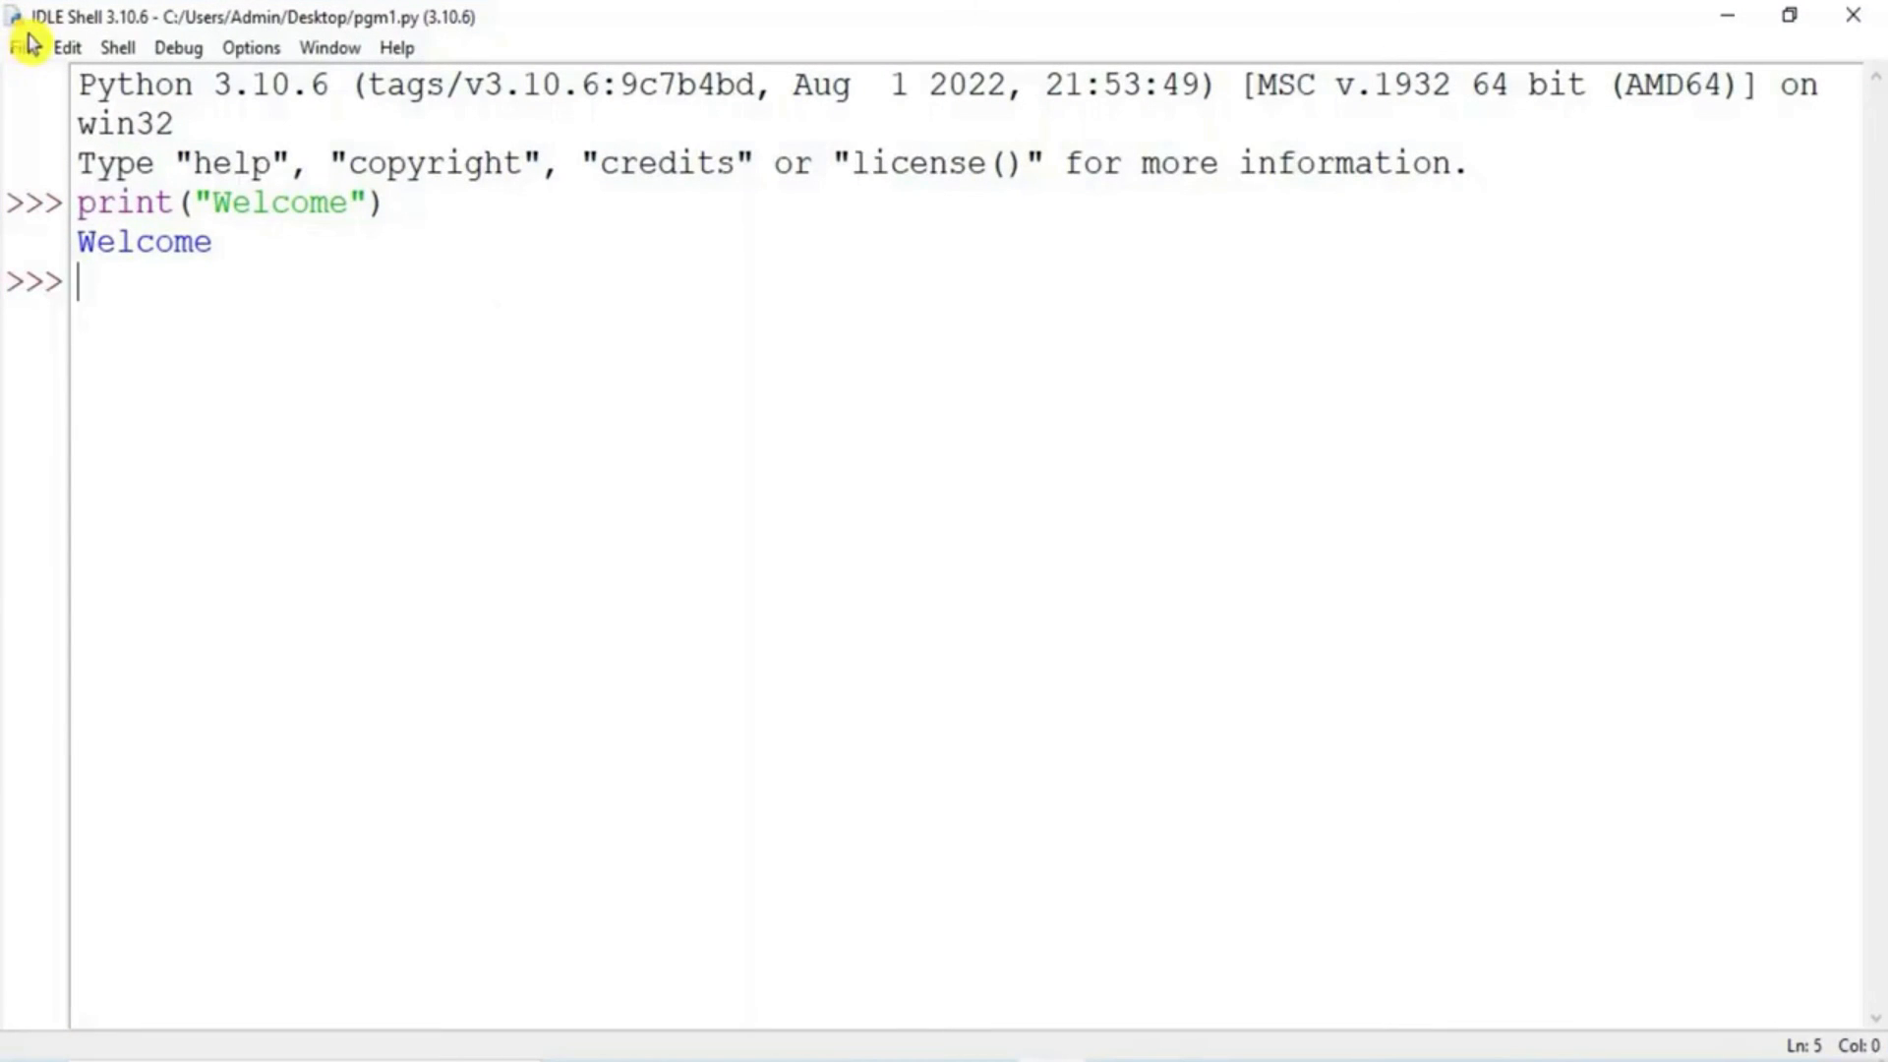
# Create a new Python file and write the statement print("Thanks for watching") in it
pyautogui.click(28, 46)
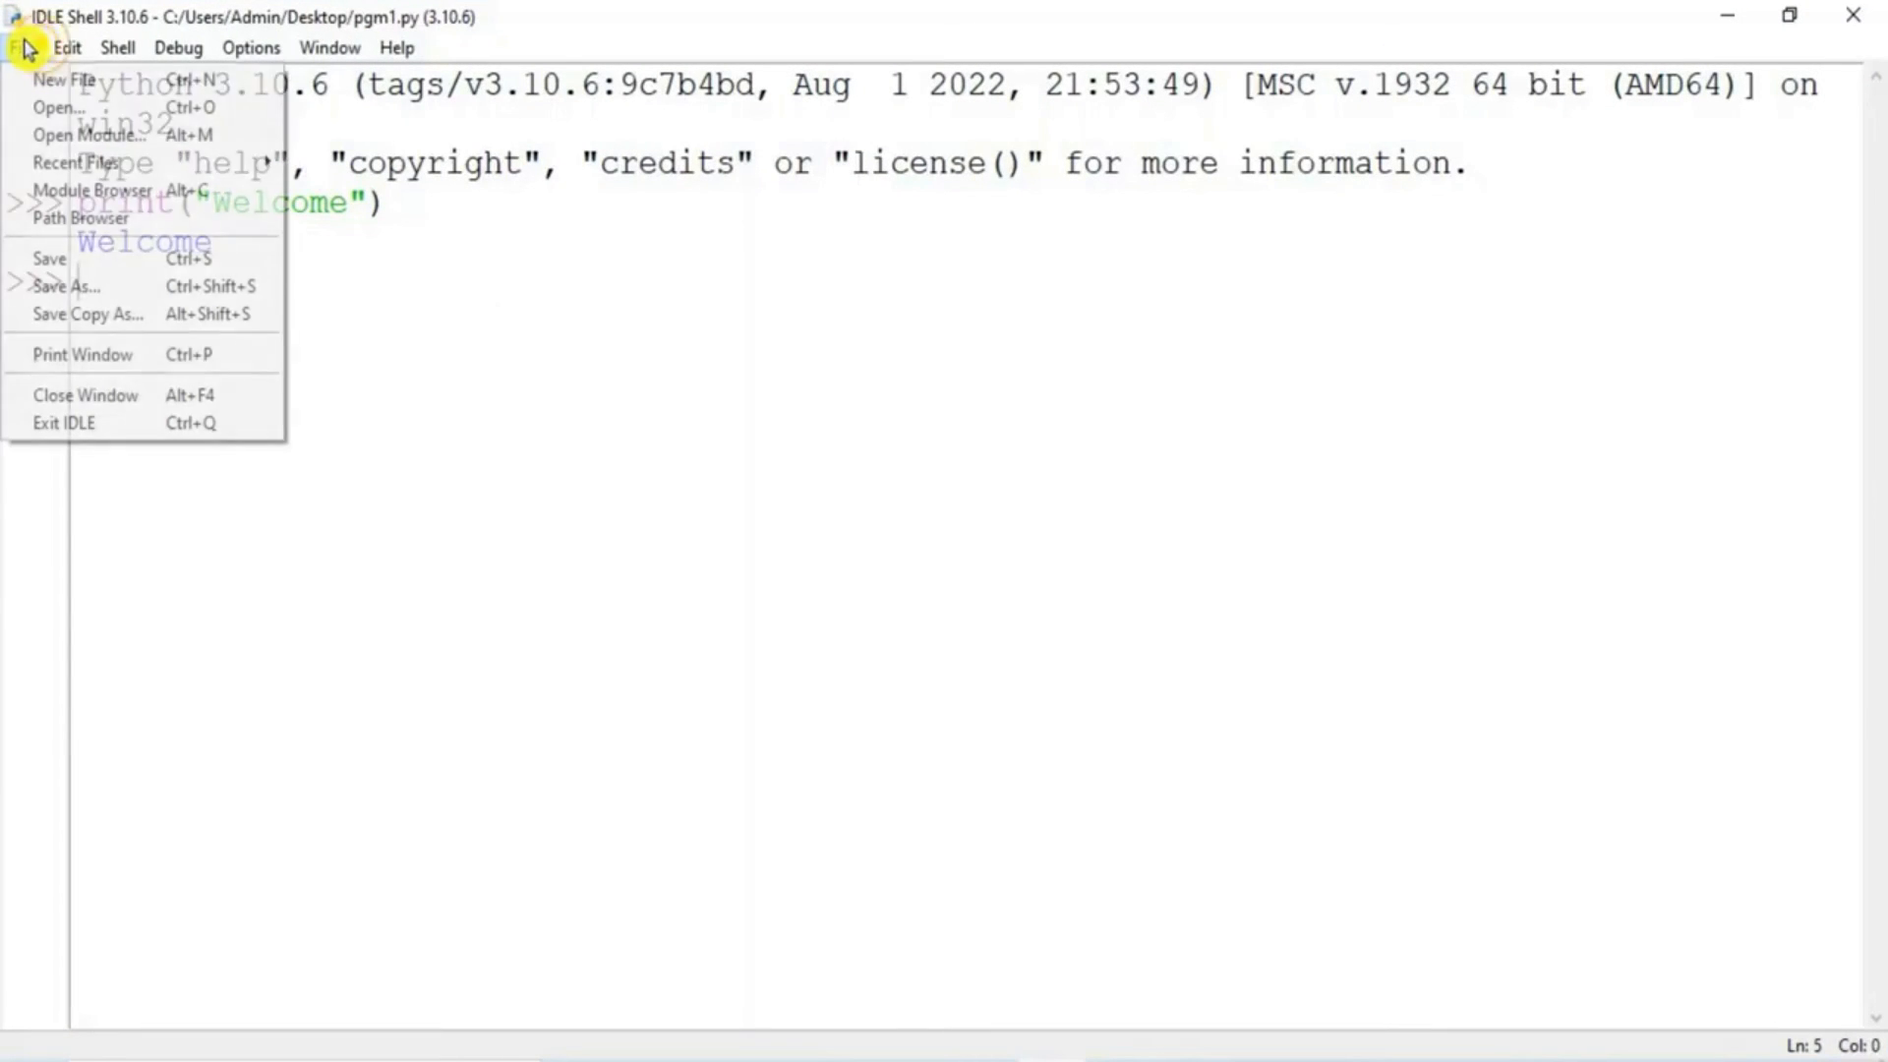
pyautogui.click(40, 87)
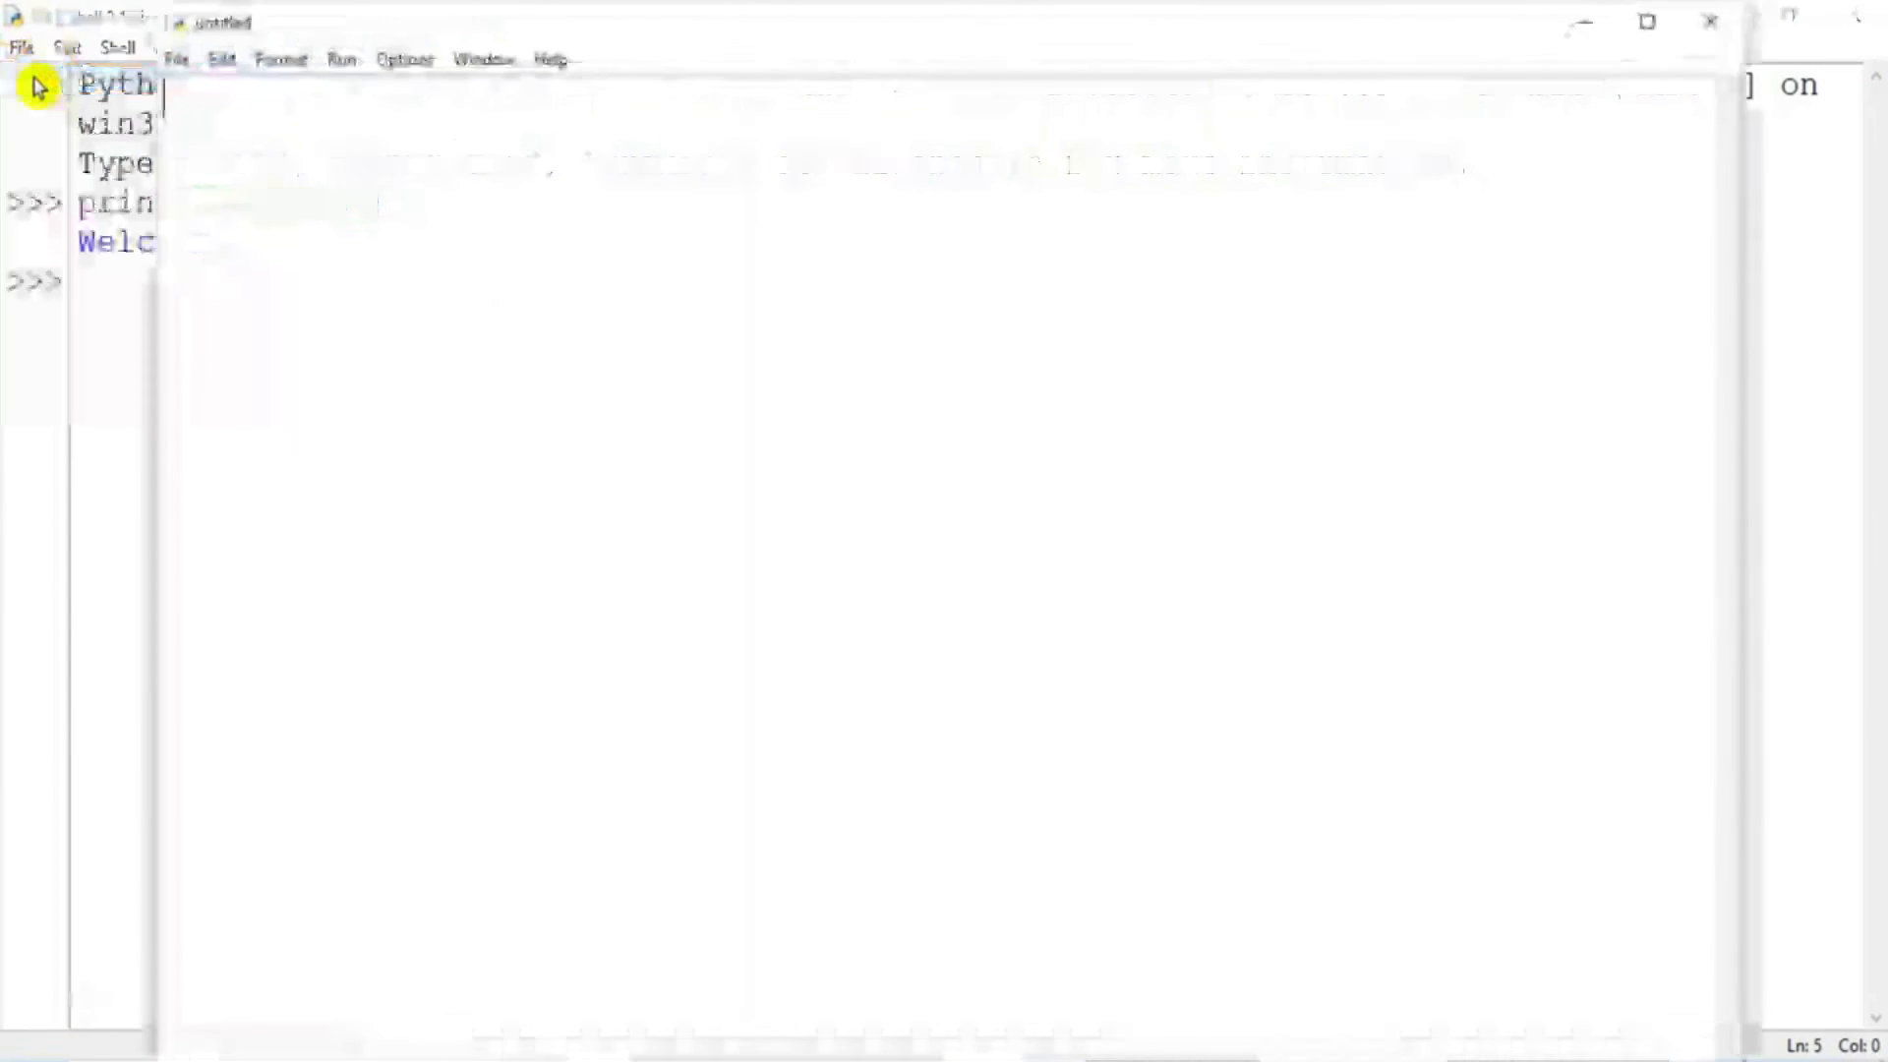
pyautogui.write('p')
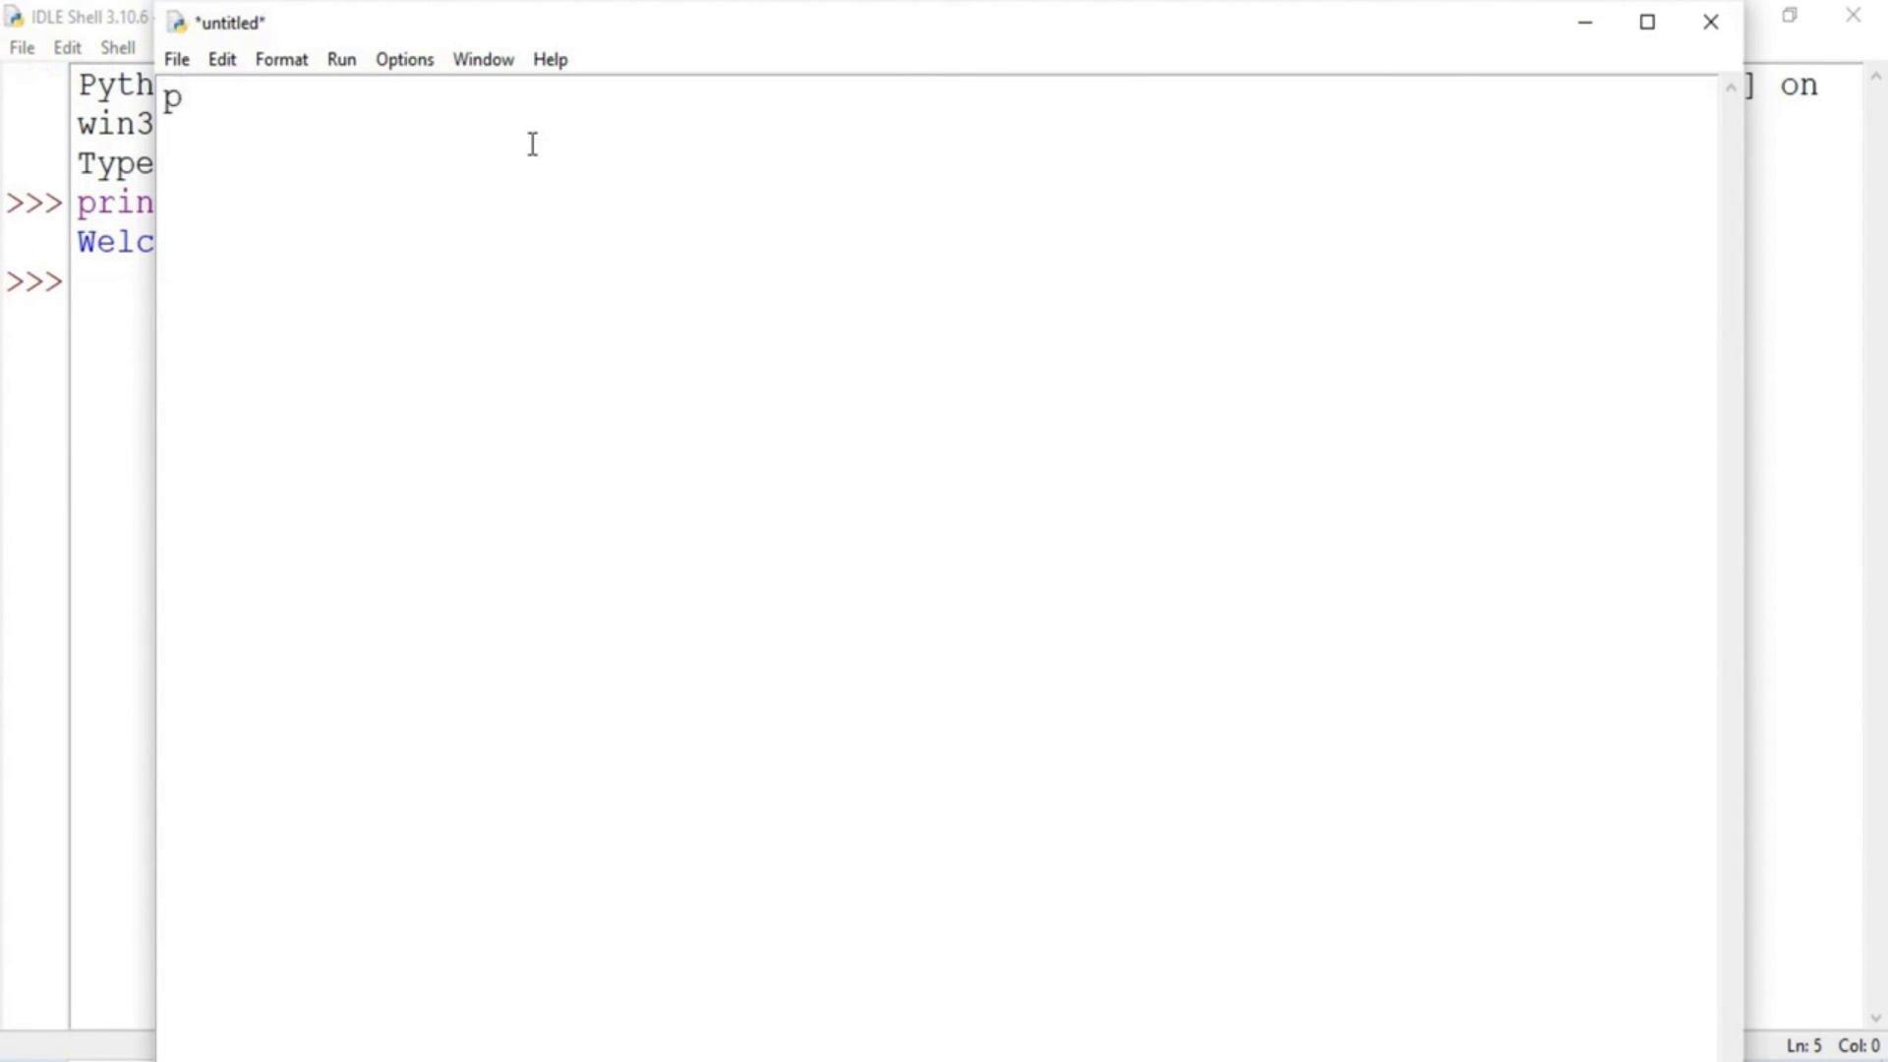
pyautogui.write('rint("Thanks for watching")')
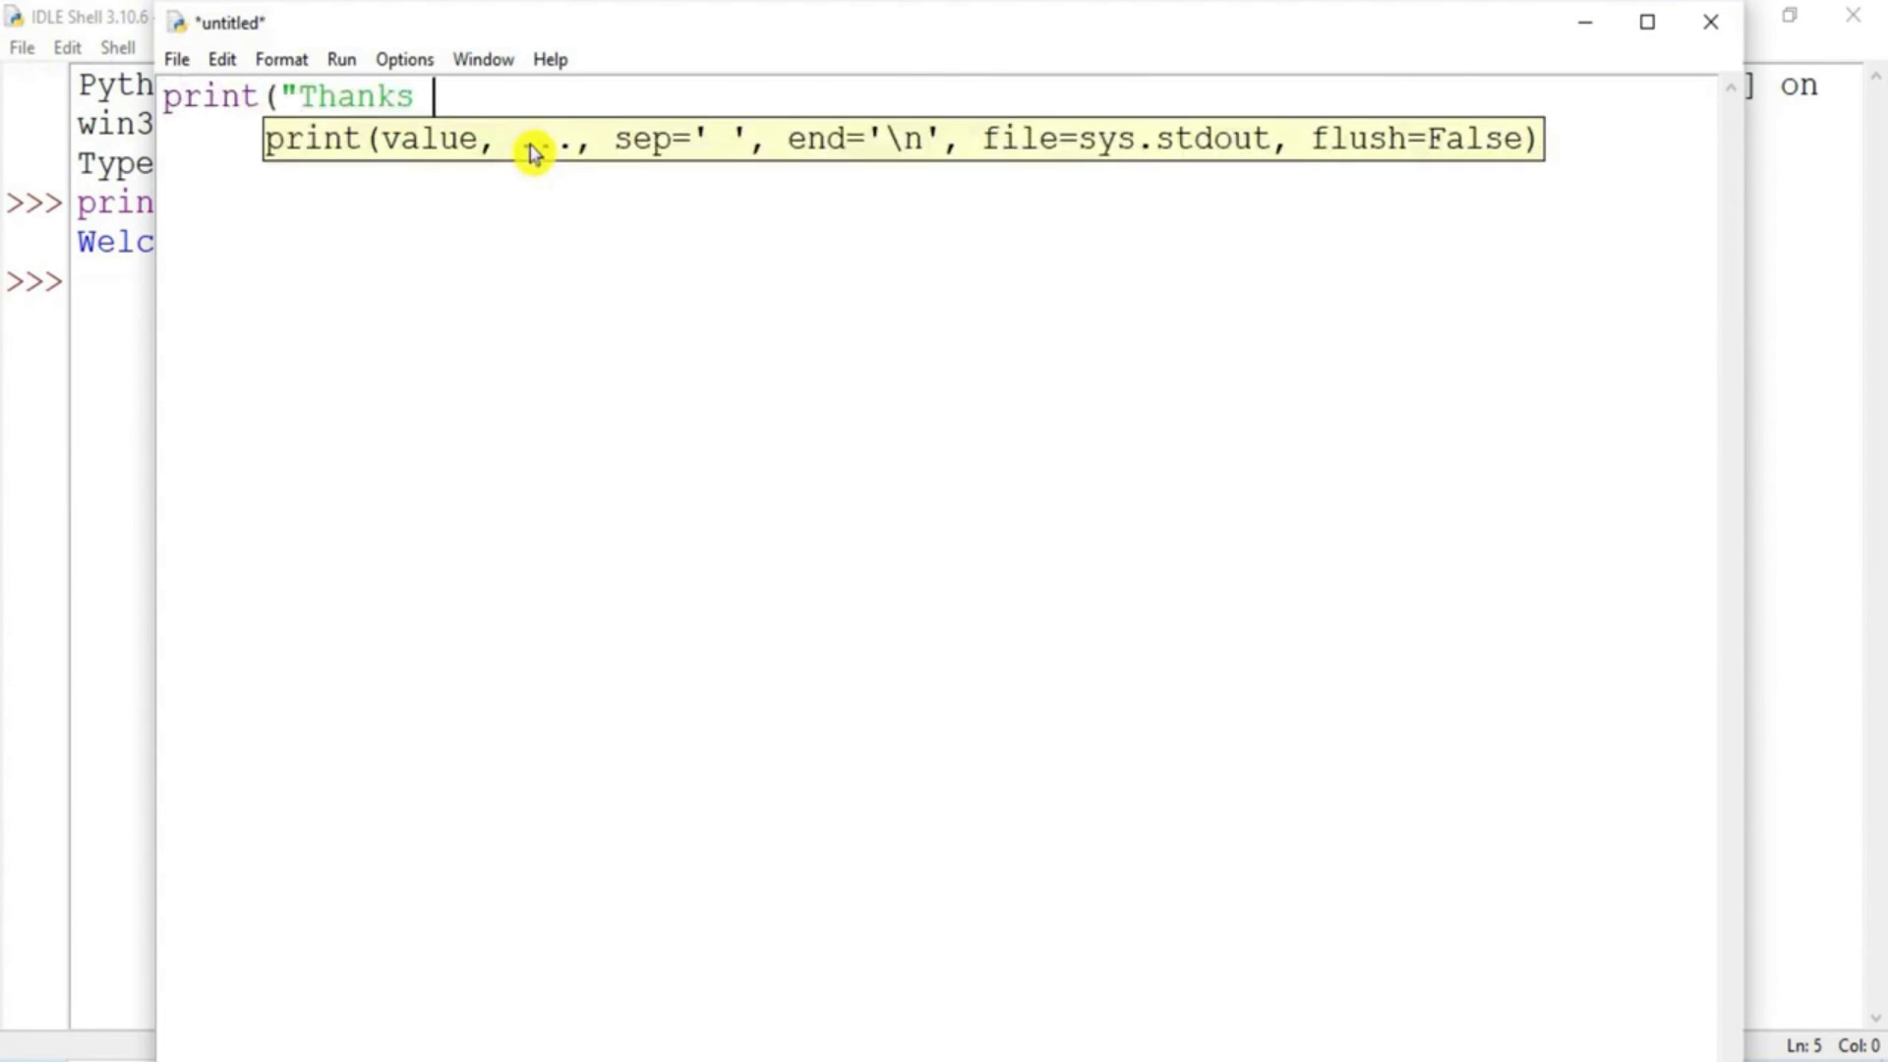
# Run the new module, saving it to the Desktop as pgm2
pyautogui.click(333, 69)
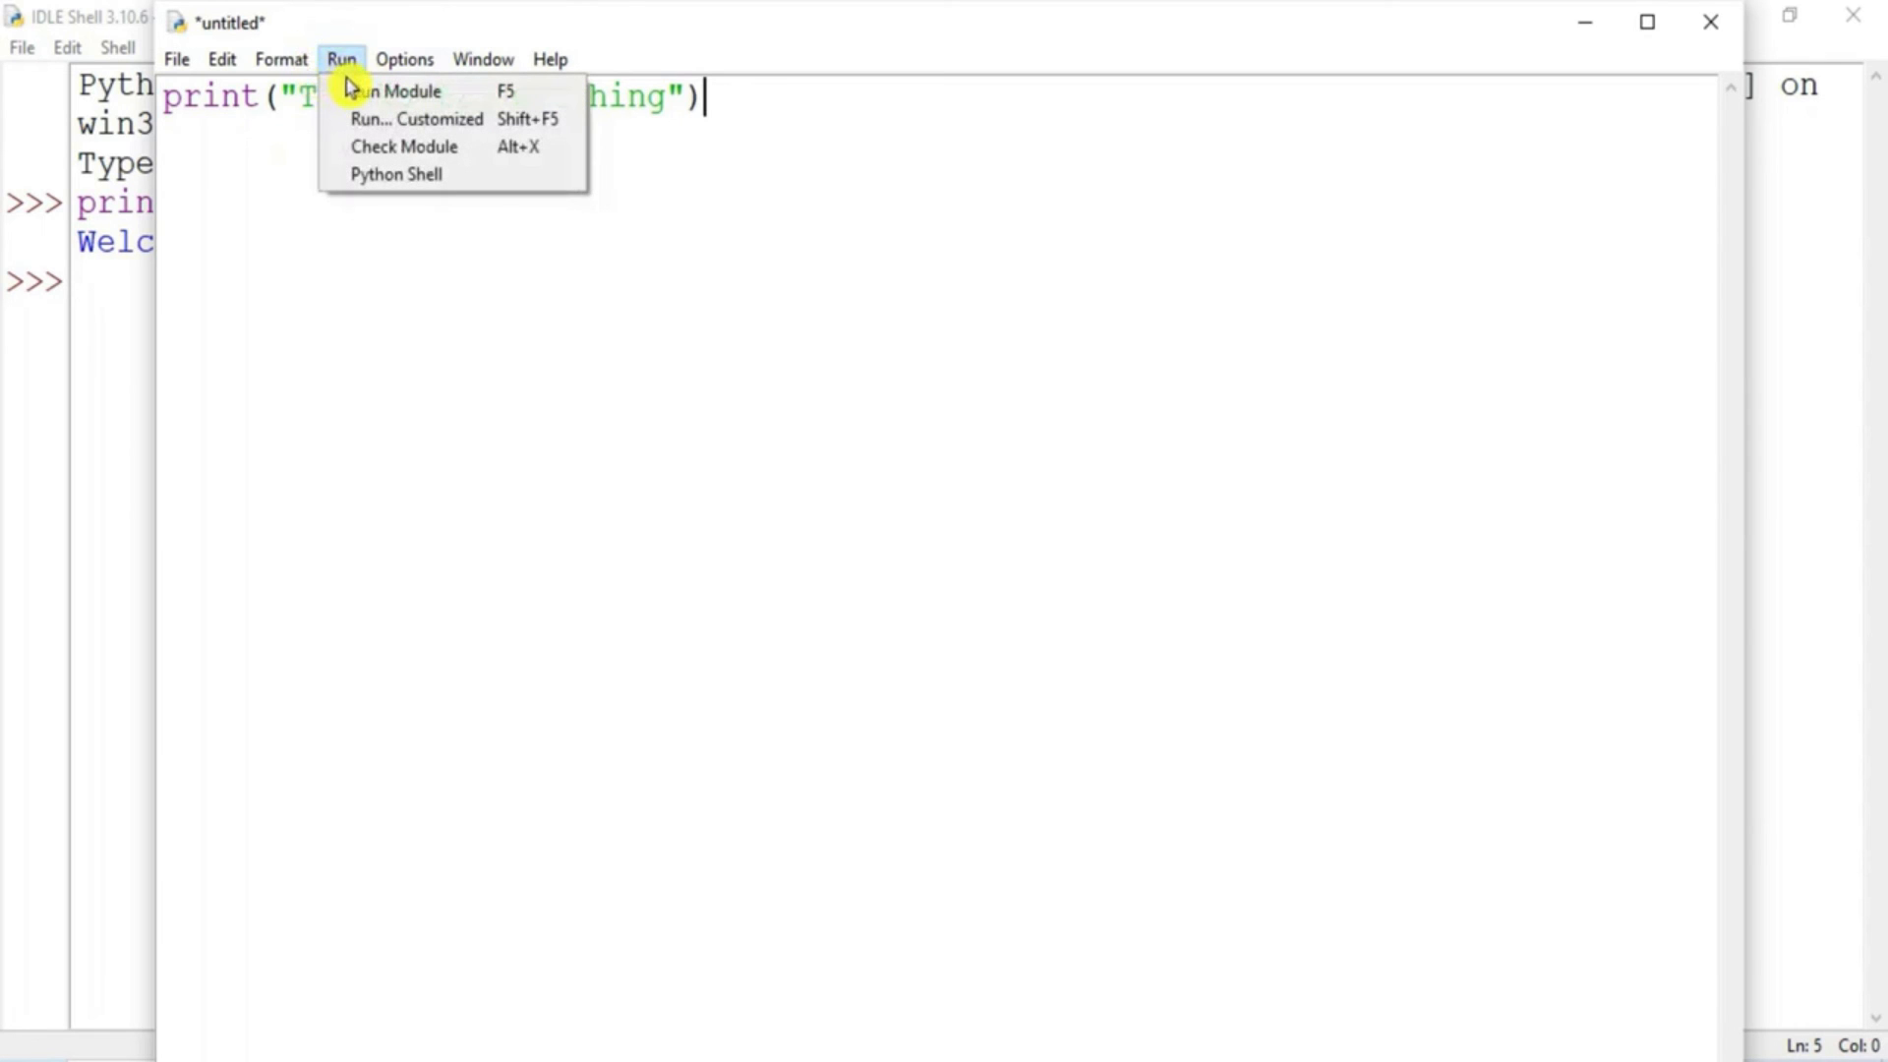
pyautogui.click(361, 95)
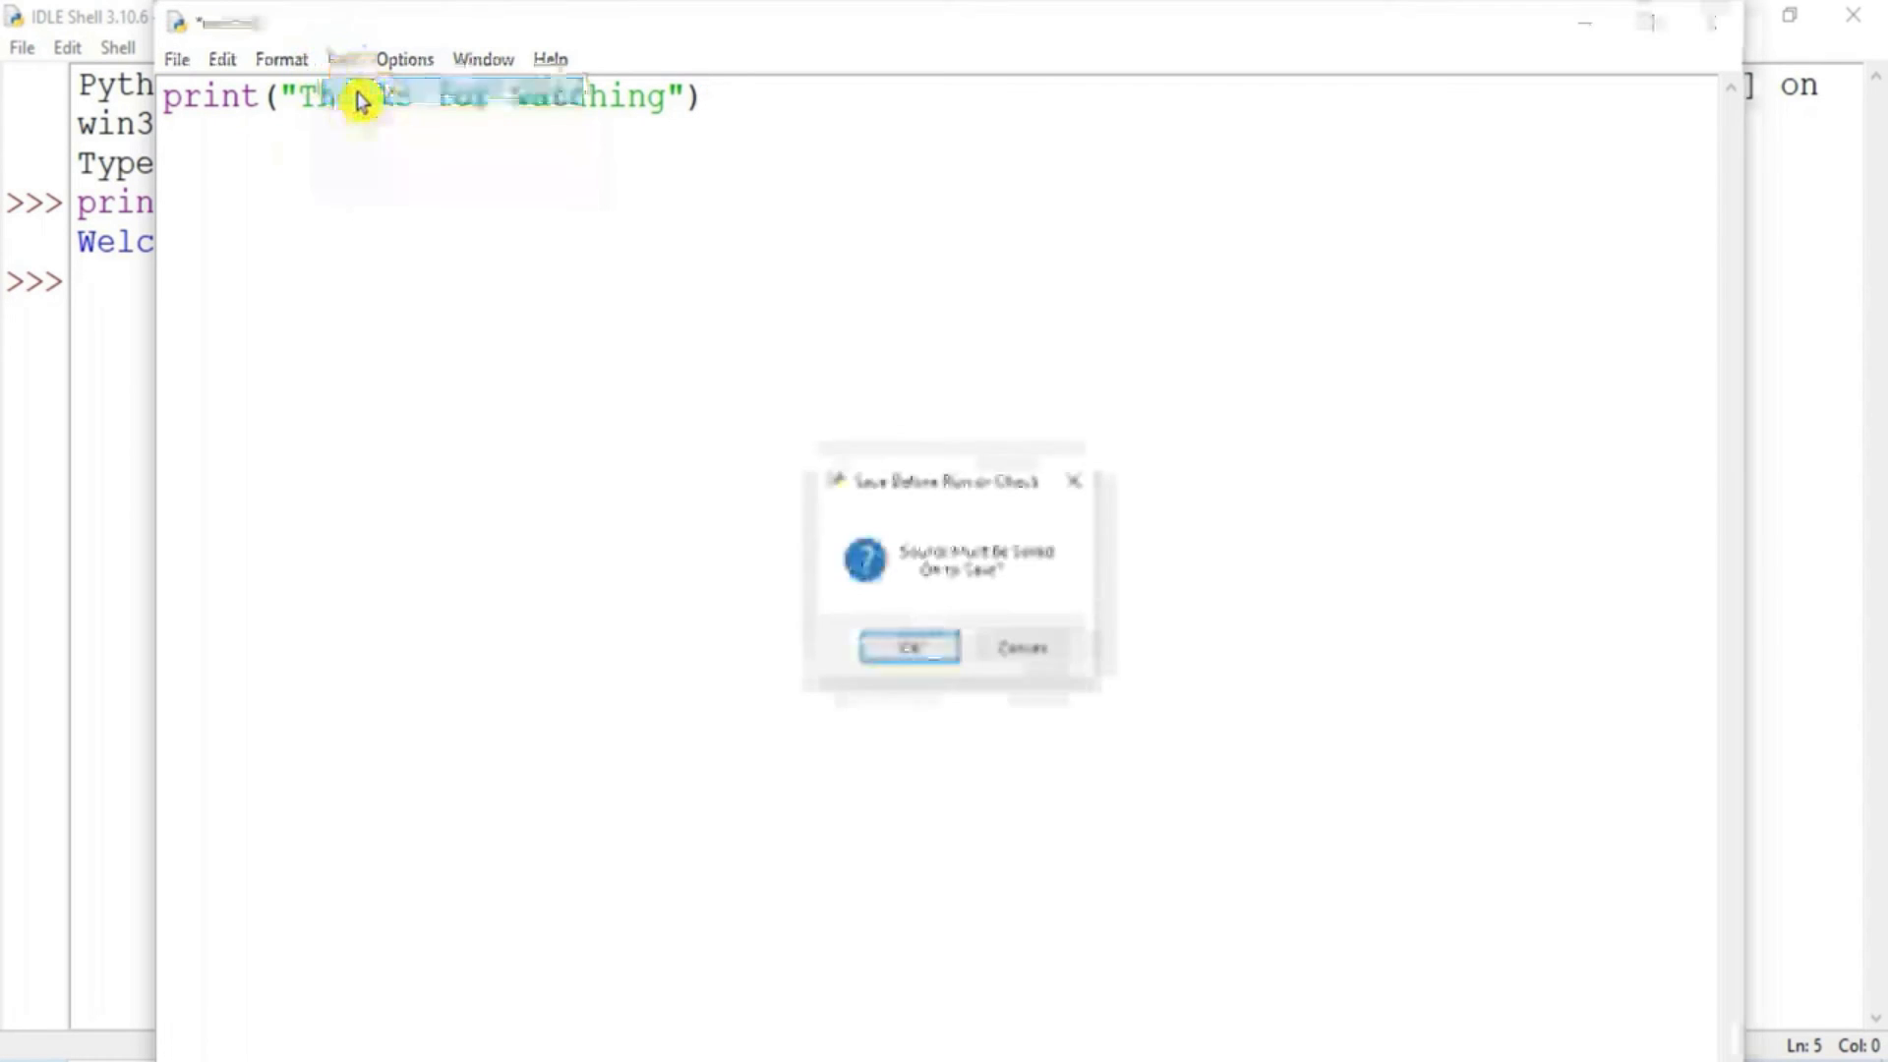
pyautogui.click(895, 649)
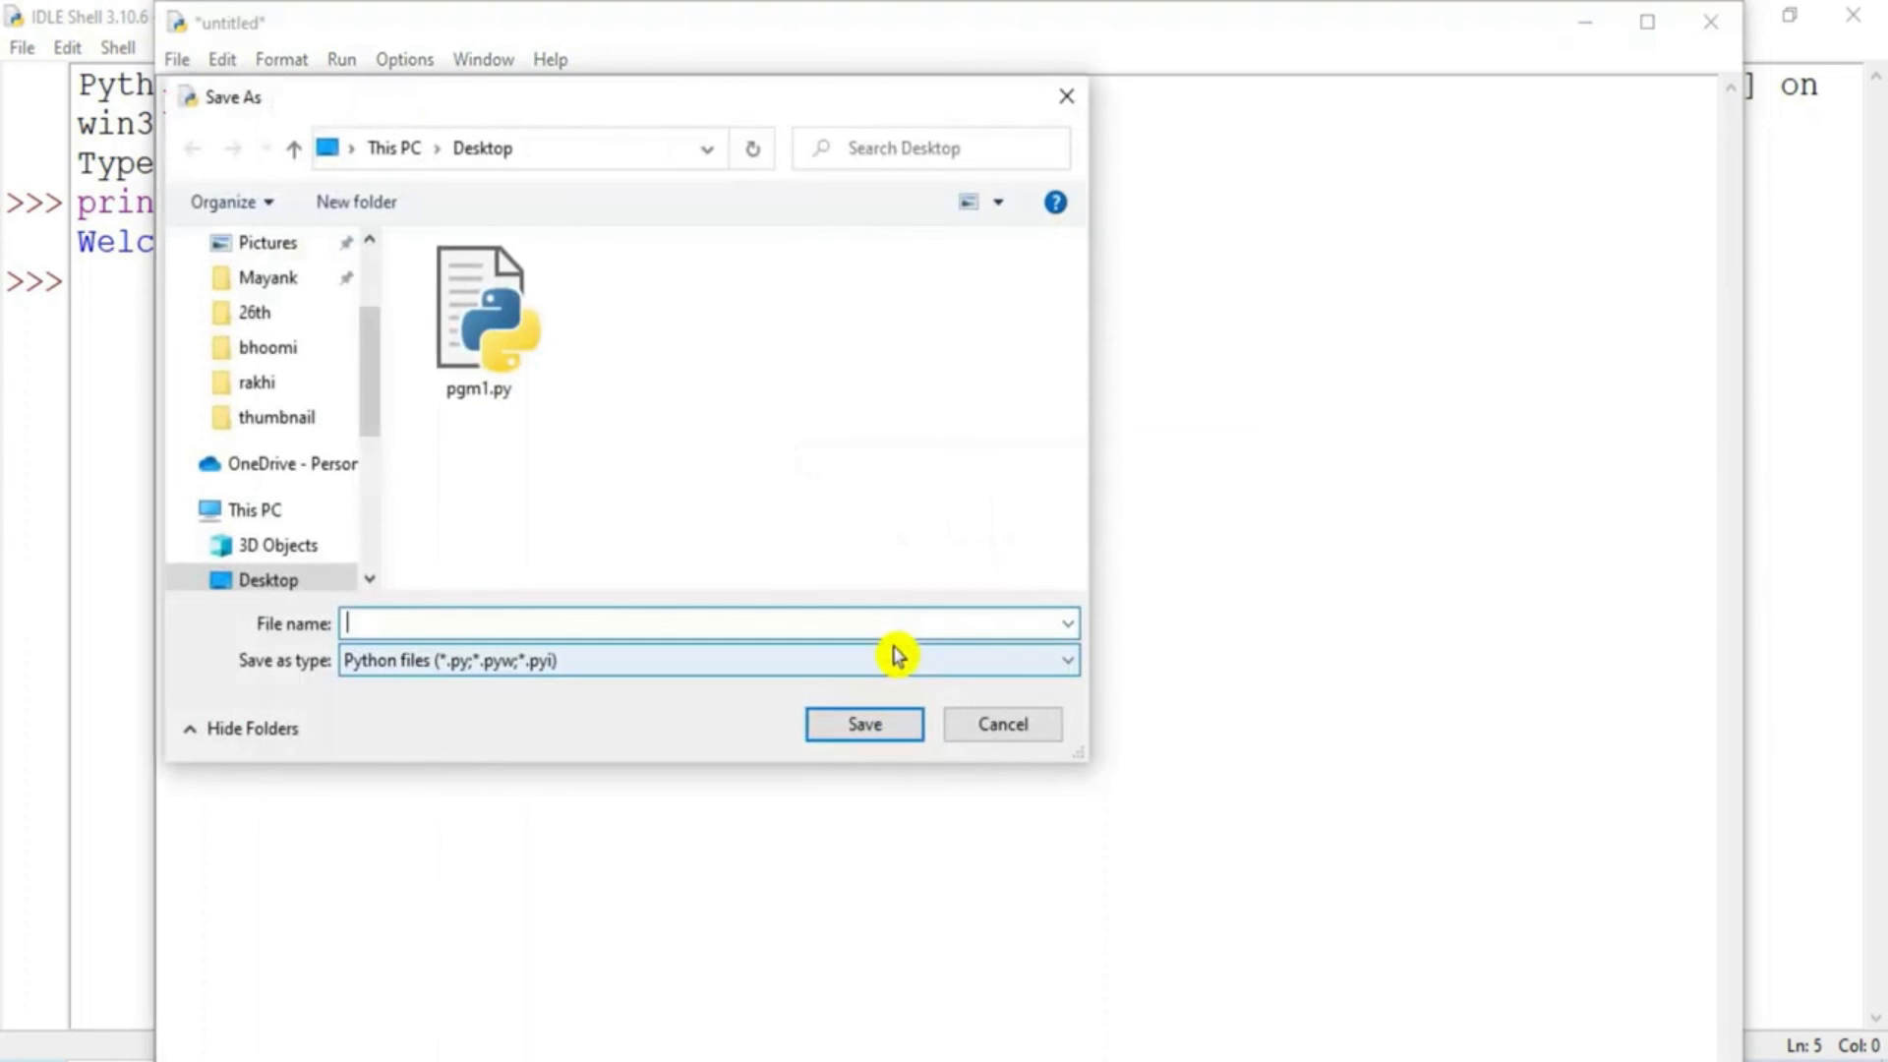
pyautogui.write('pgm2')
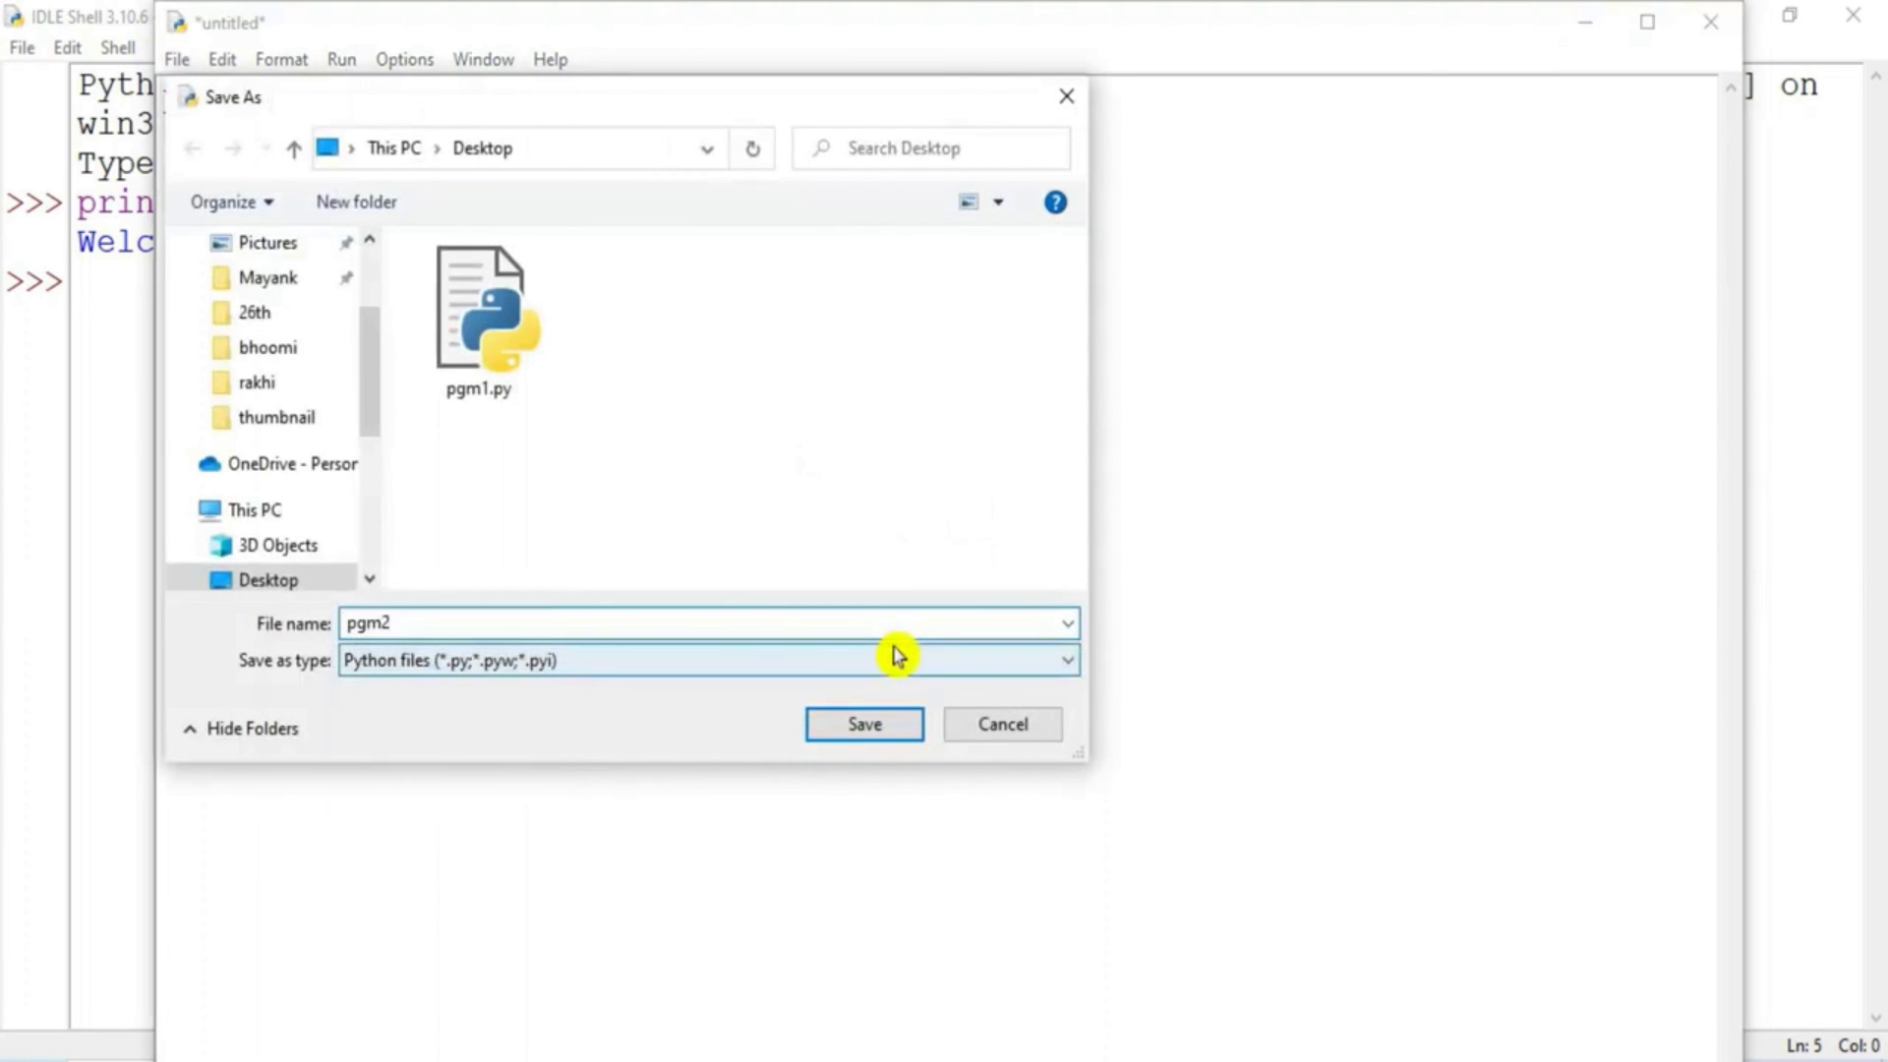
pyautogui.press('Return')
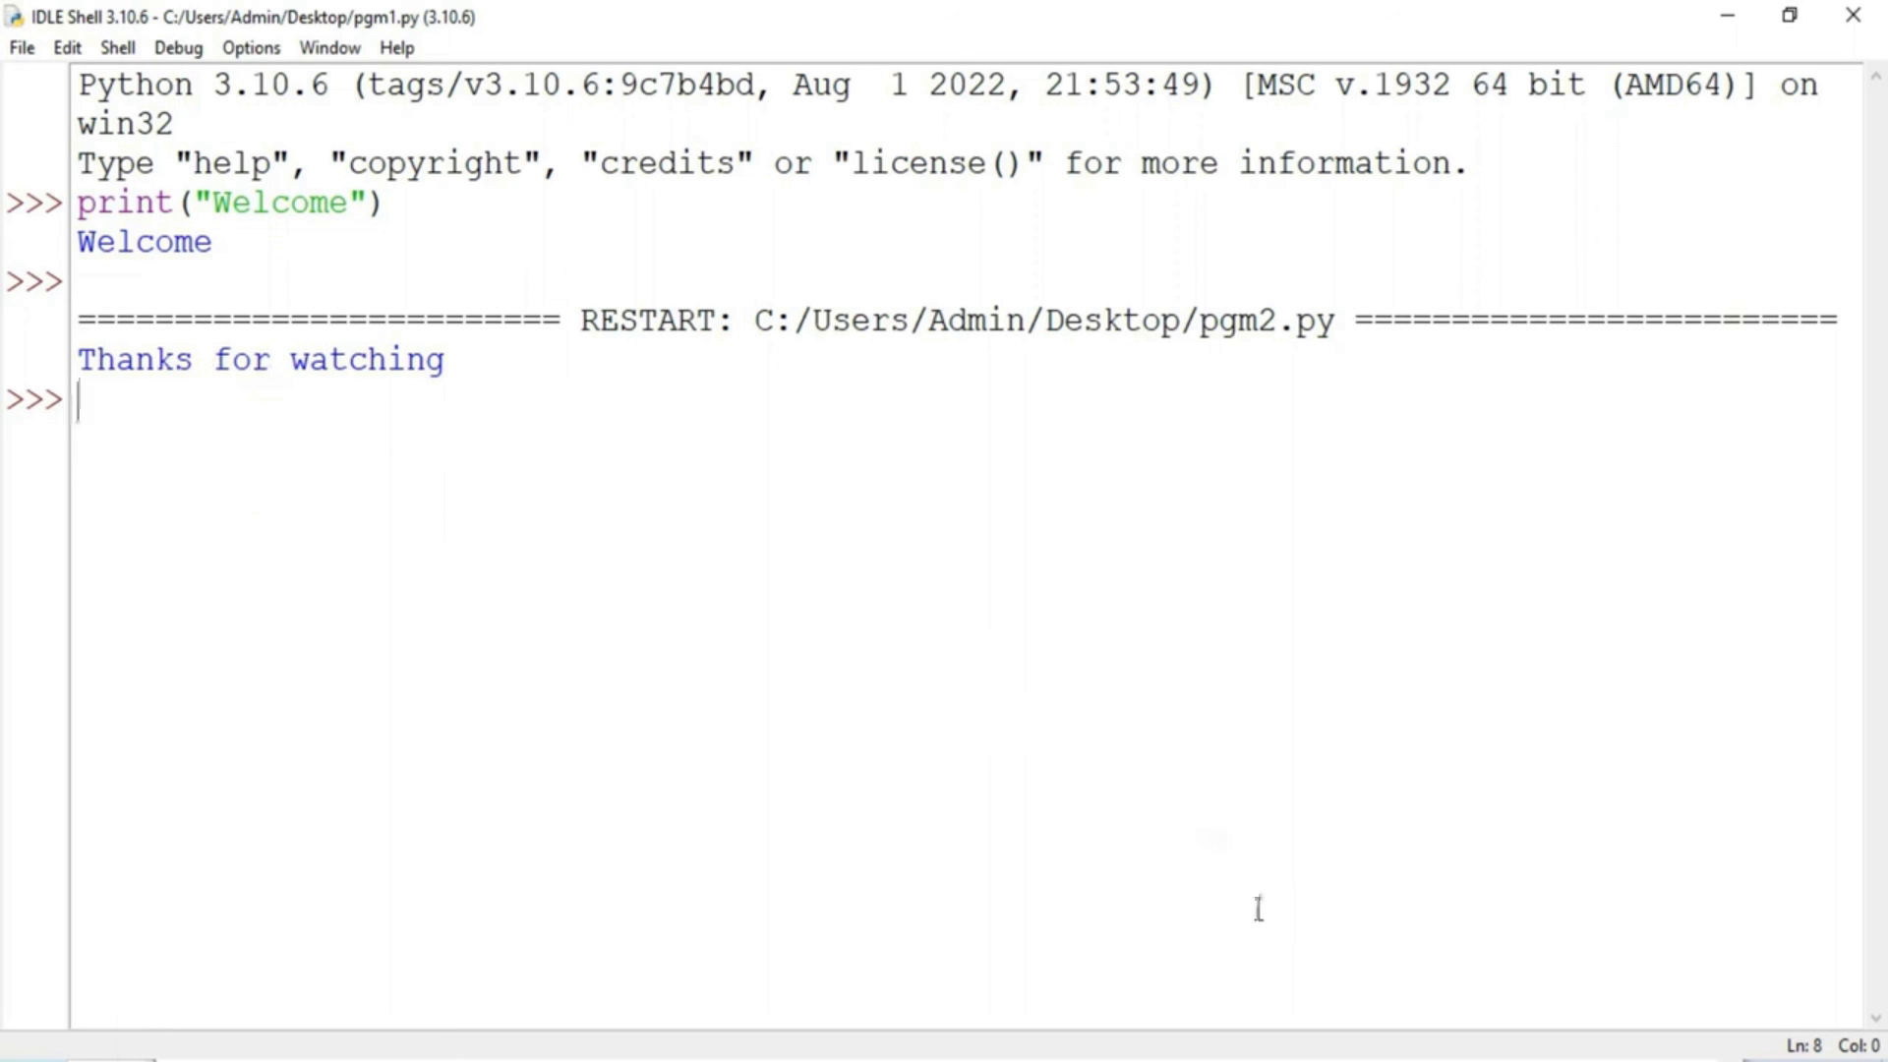
# Extend the printed text in pgm2.py to "Thanks for watching....Please subscribe", then save and rerun the module
pyautogui.hotkey('alt', 'Tab')
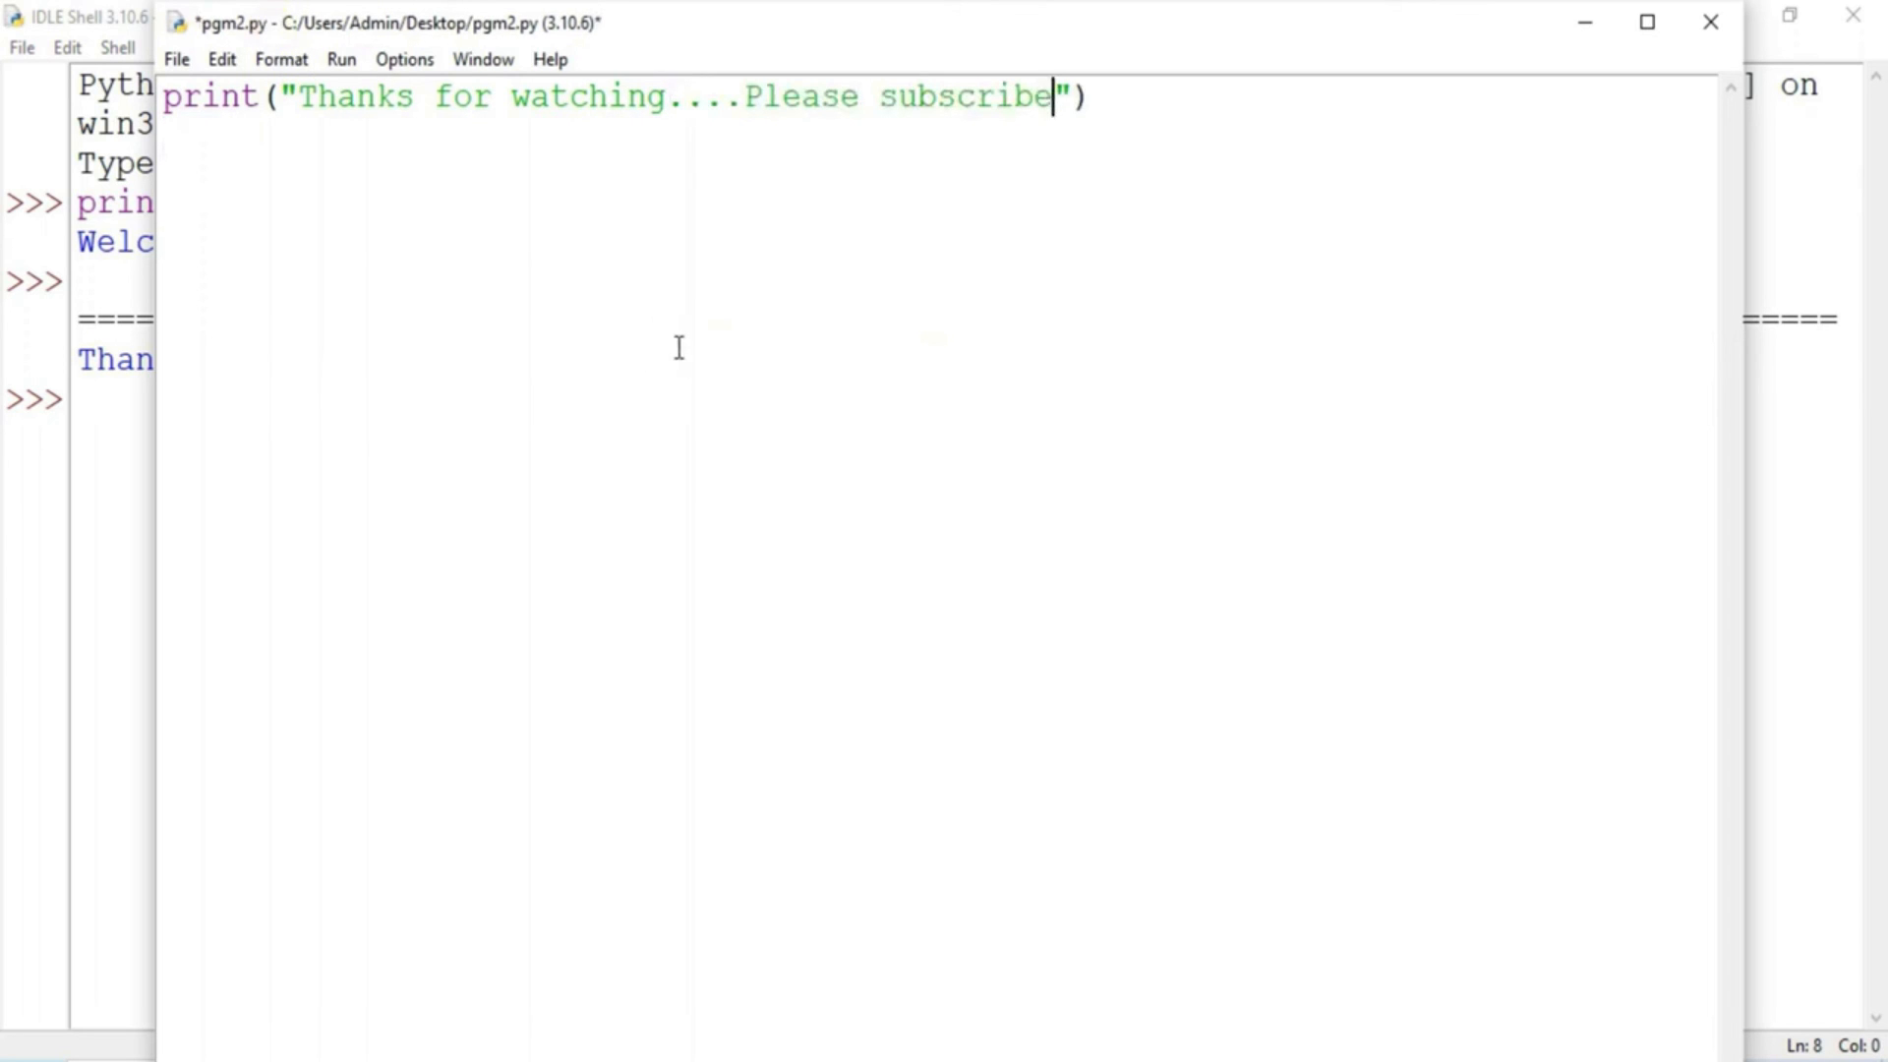
pyautogui.click(342, 59)
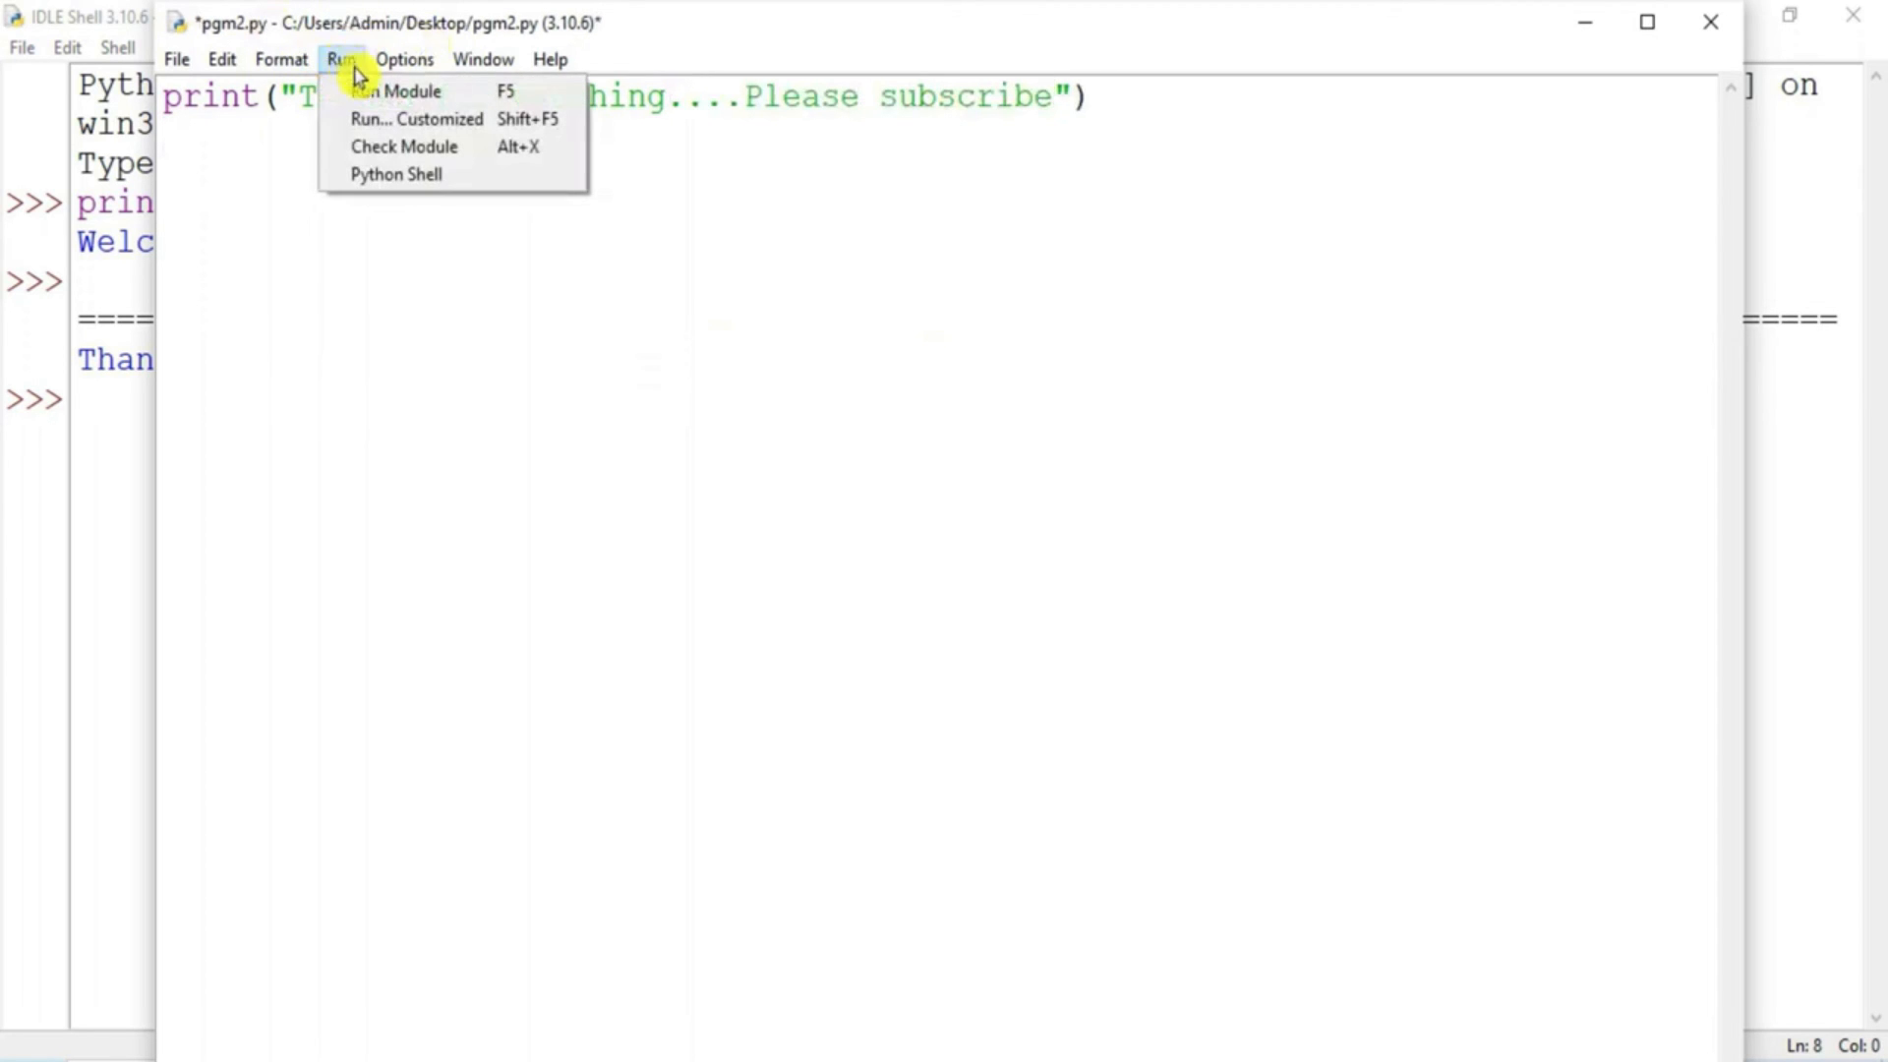
pyautogui.click(366, 90)
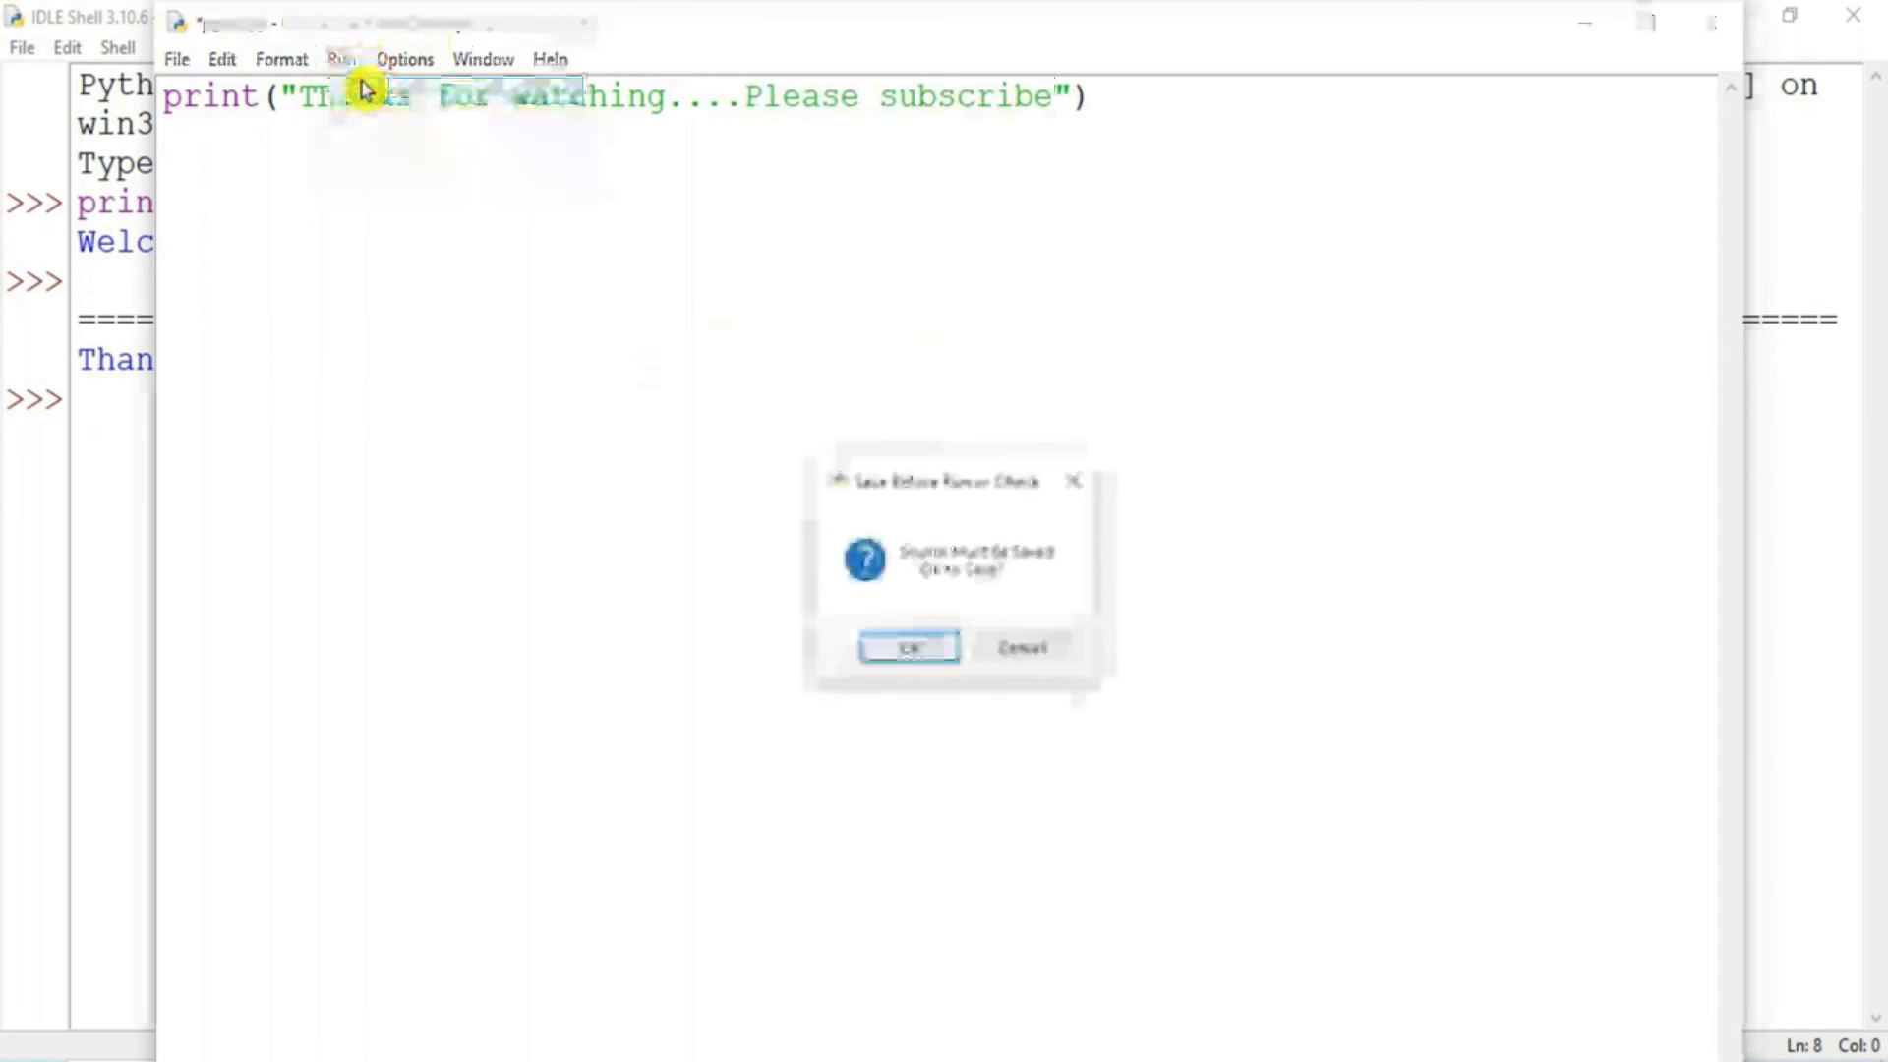
pyautogui.click(918, 653)
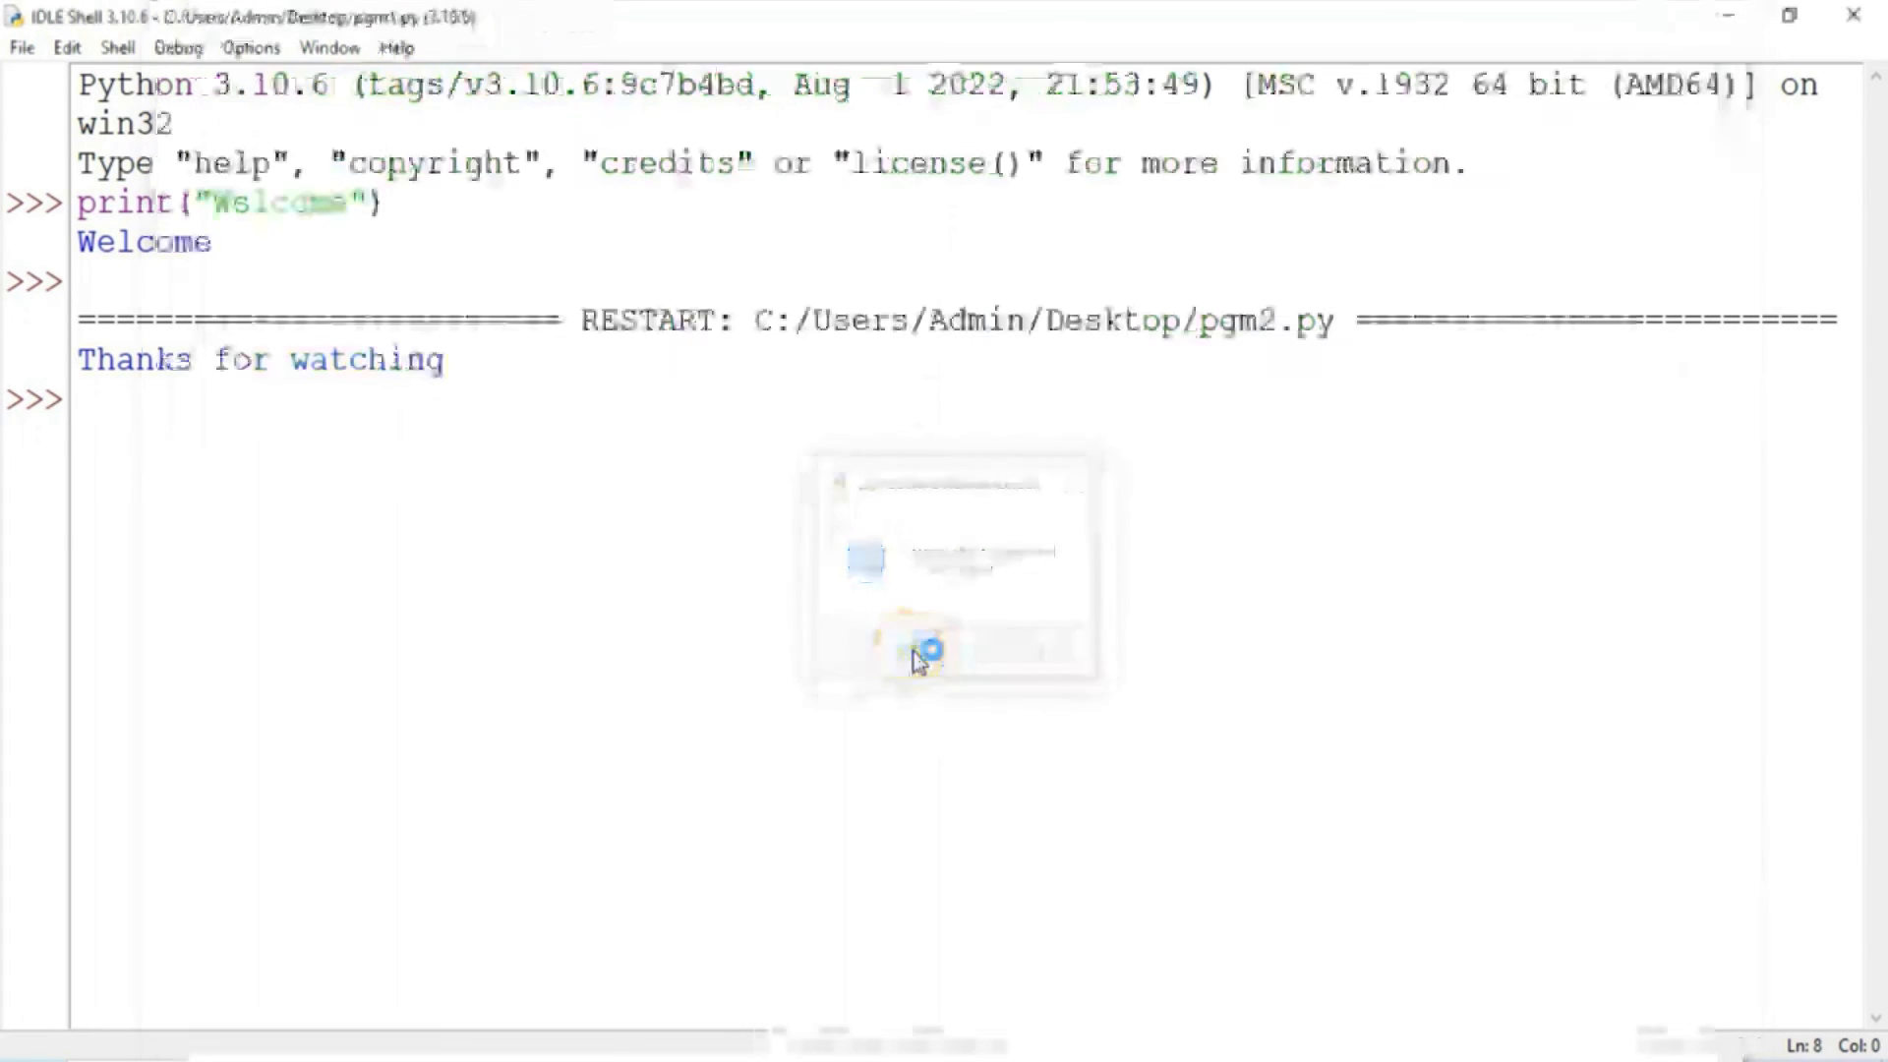